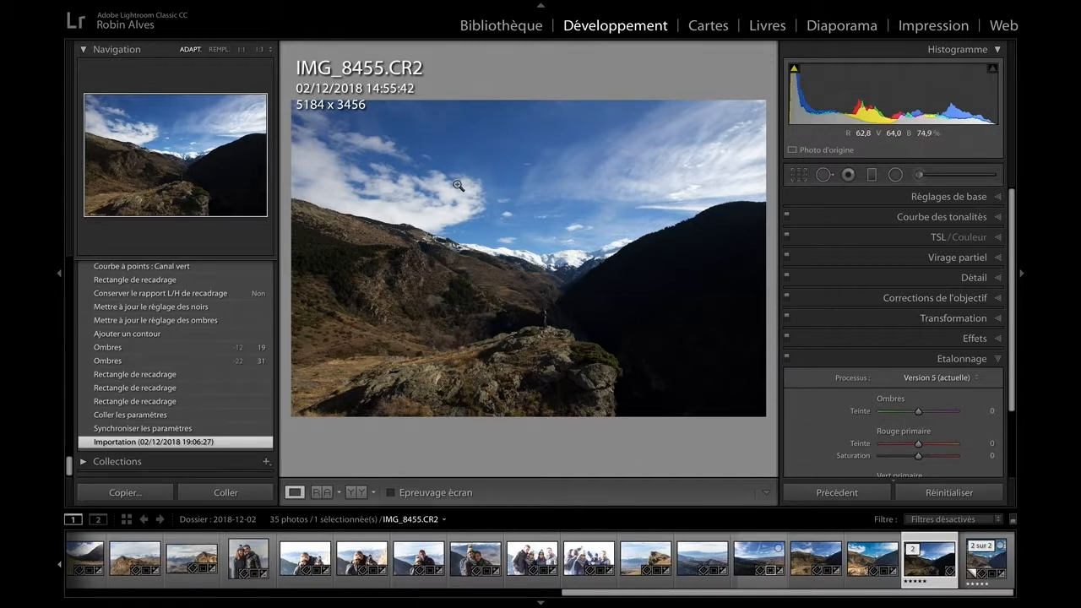
View the edited virtual copy of the mountain photo for reference, and return to the unedited original IMG_8455.CR2
{"action": "left_click", "coordinate": [971, 568]}
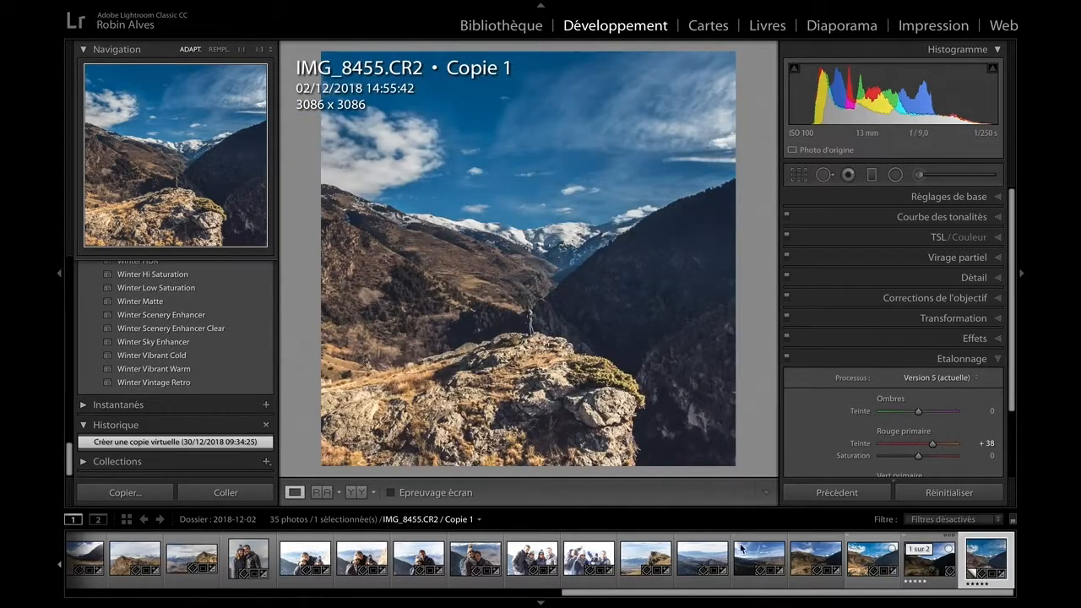
{"action": "left_click", "coordinate": [926, 564]}
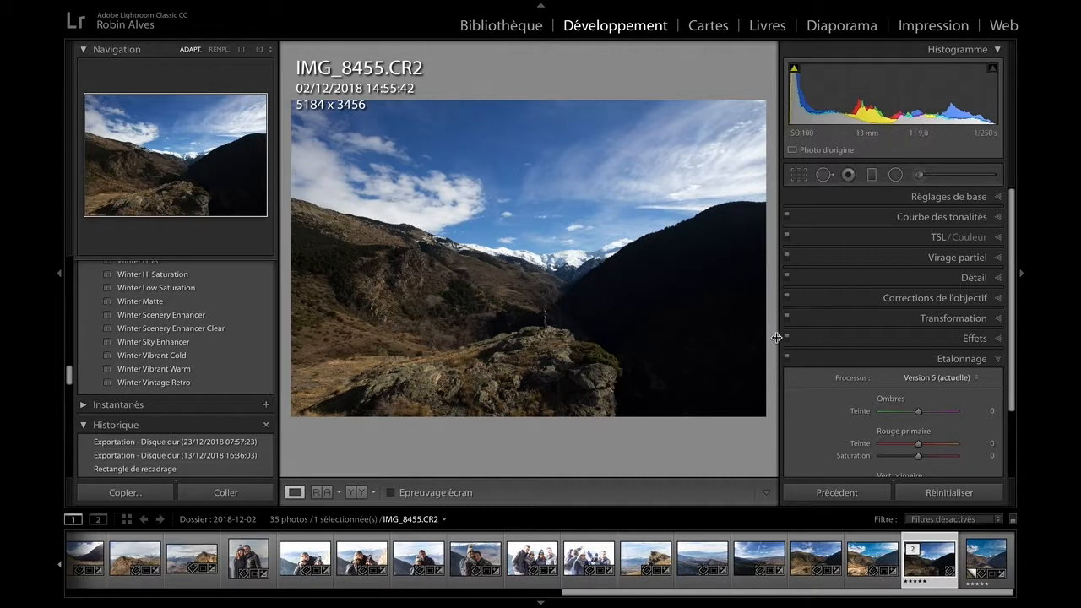
Enlarge the photo's working area by narrowing the adjustment area and hiding the filmstrip and module bar, and dismiss the disk-space alert
{"action": "left_click_drag", "start_coordinate": [776, 338], "coordinate": [802, 341]}
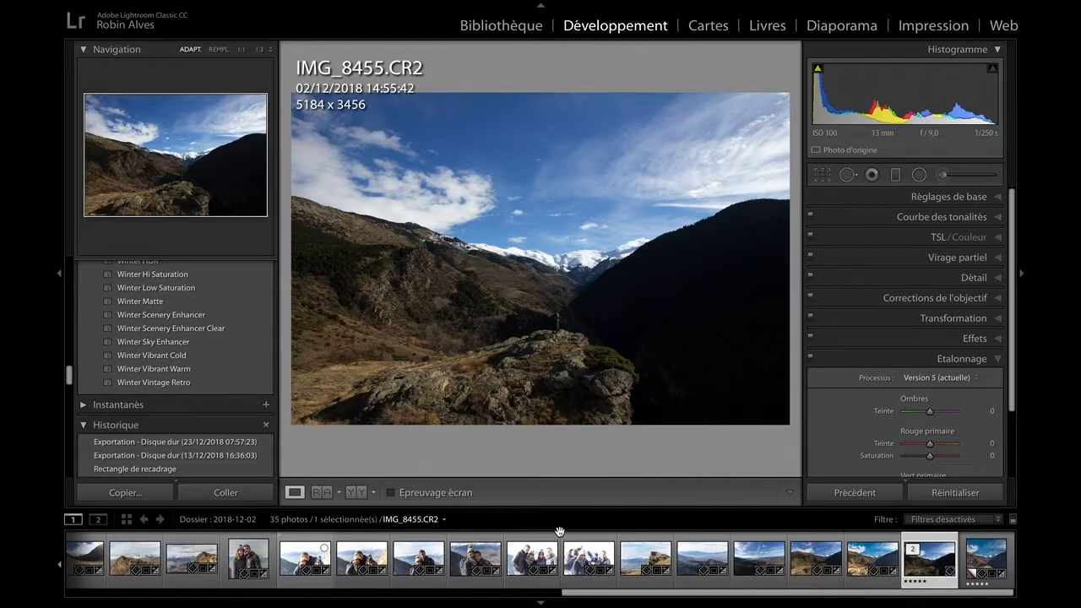
{"action": "left_click", "coordinate": [541, 603]}
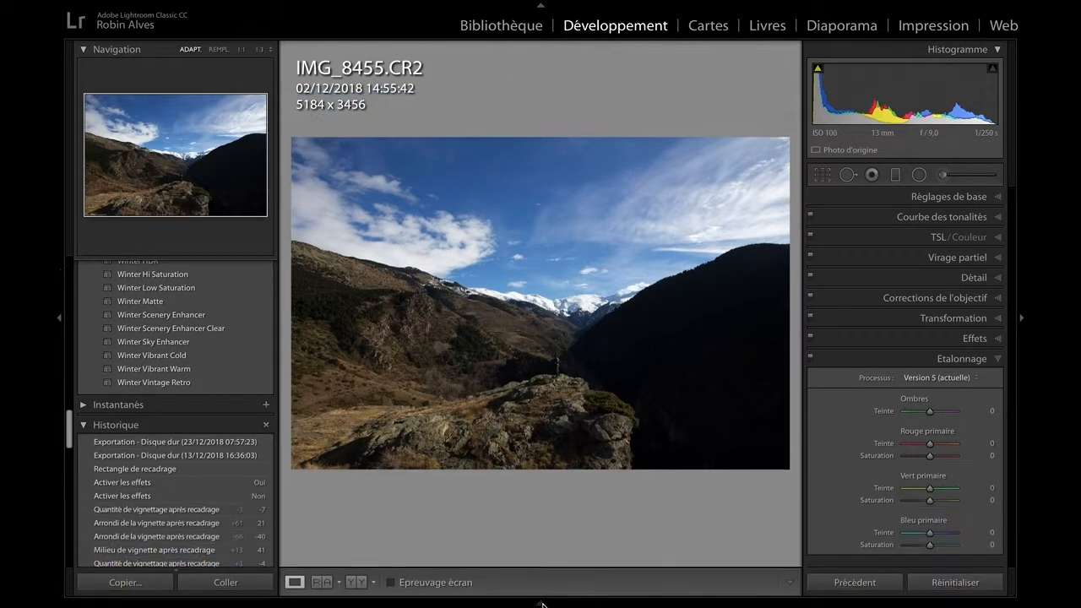
{"action": "left_click", "coordinate": [539, 6]}
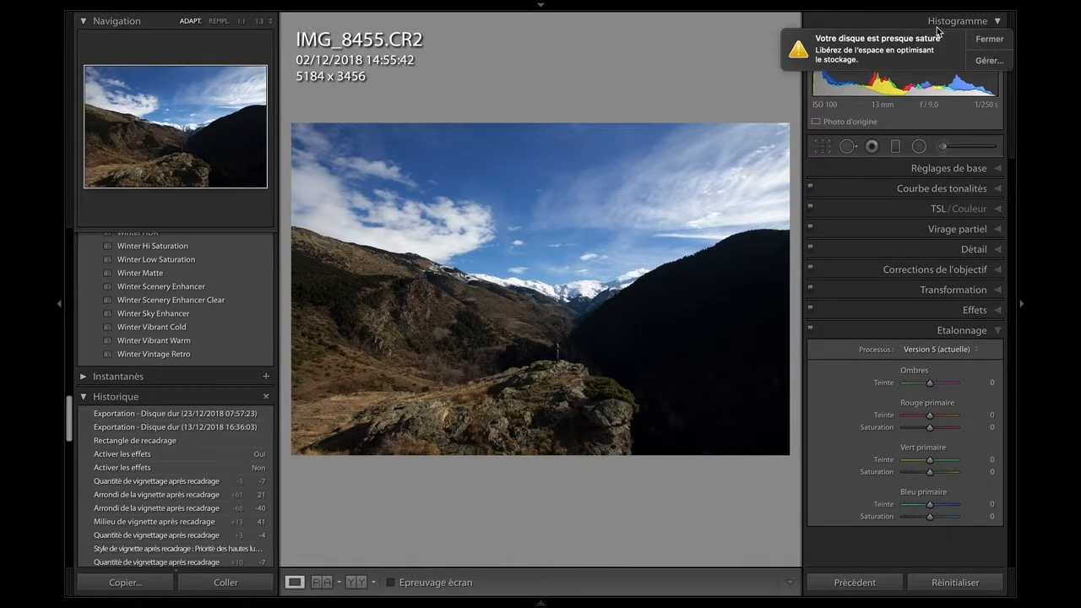
{"action": "left_click", "coordinate": [985, 39]}
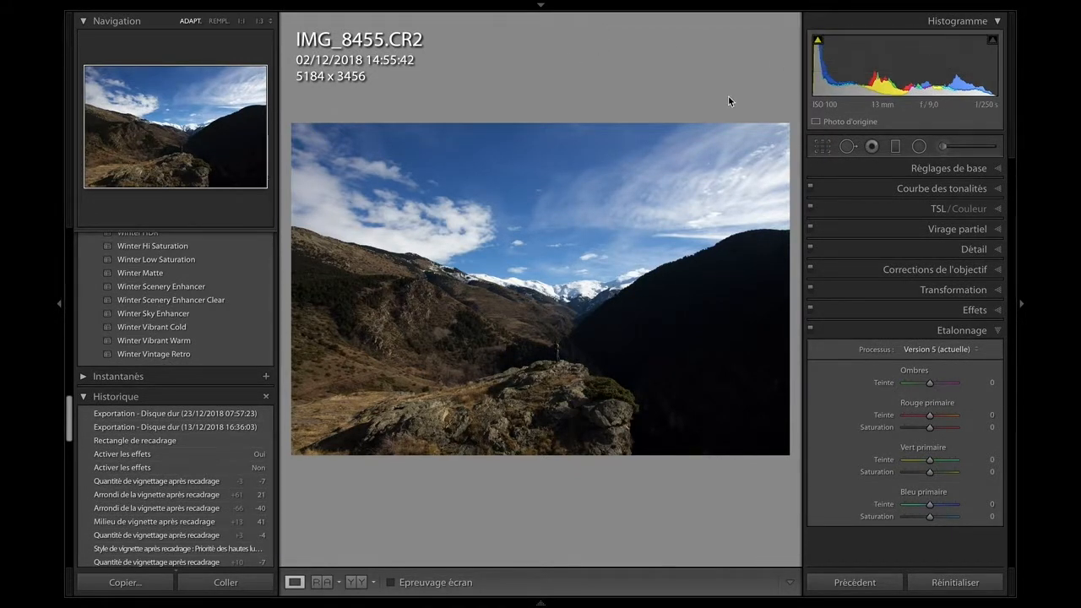
Remove chromatic aberration and enable the lens profile correction, with distortion and vignetting both set to 200
{"action": "left_click", "coordinate": [880, 270]}
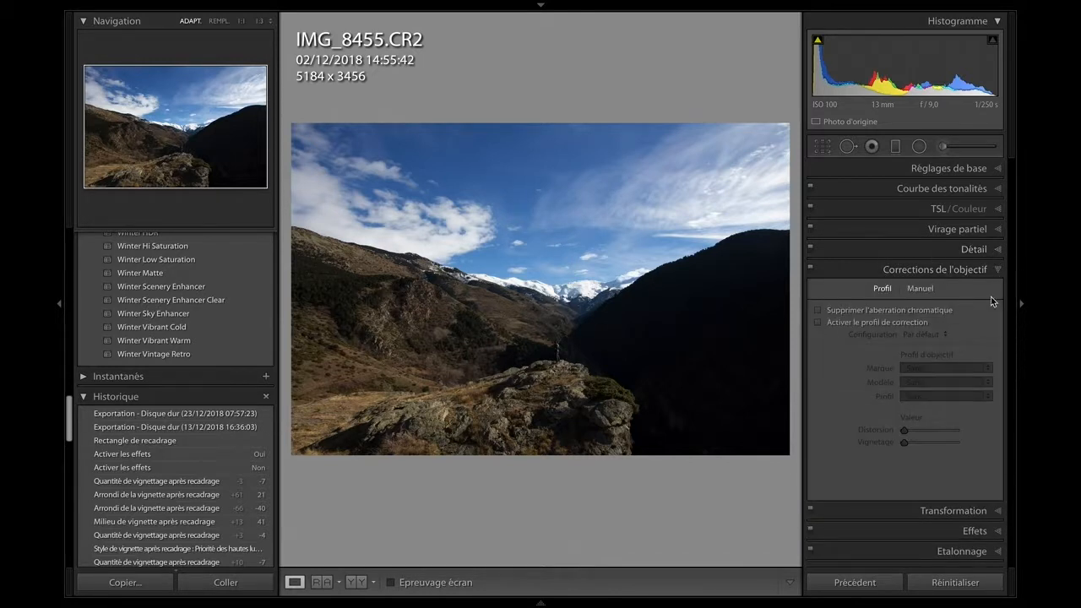
{"action": "left_click", "coordinate": [817, 312]}
{"action": "left_click", "coordinate": [818, 322]}
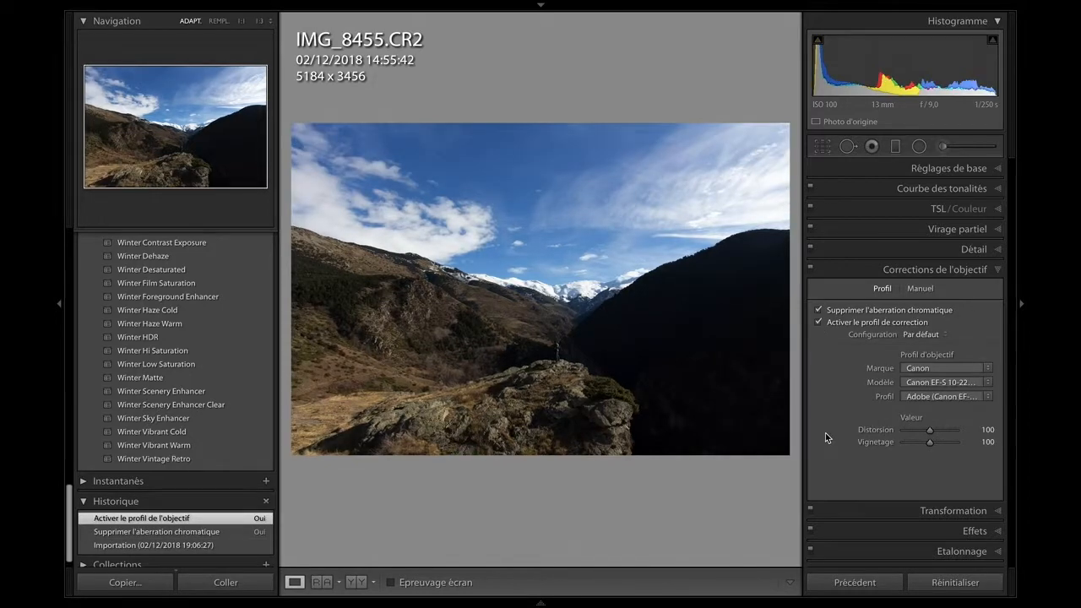
{"action": "left_click_drag", "start_coordinate": [930, 430], "coordinate": [959, 444]}
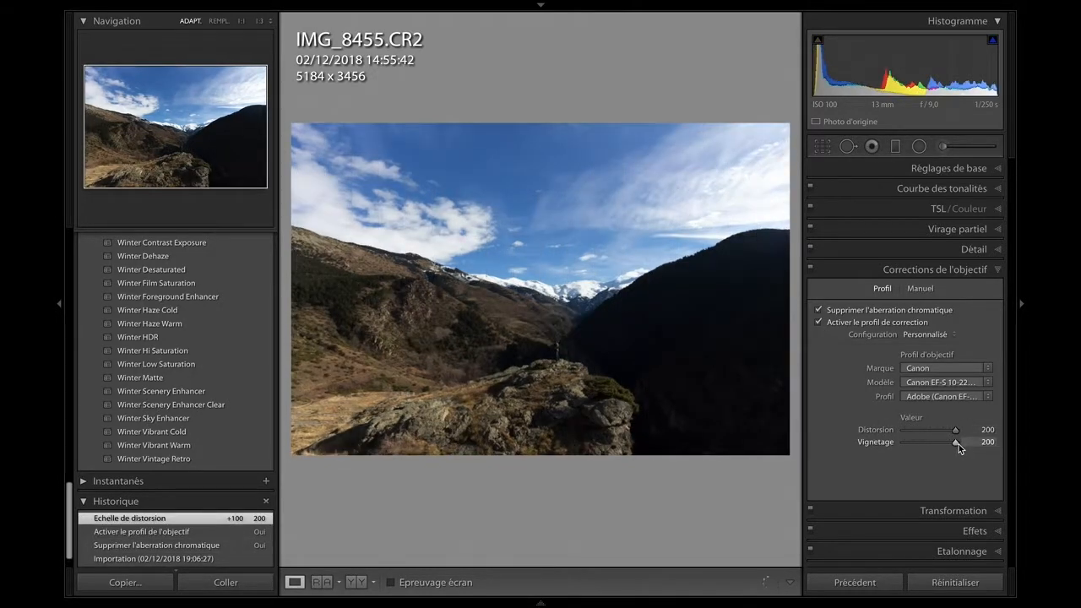
{"action": "left_click", "coordinate": [959, 444]}
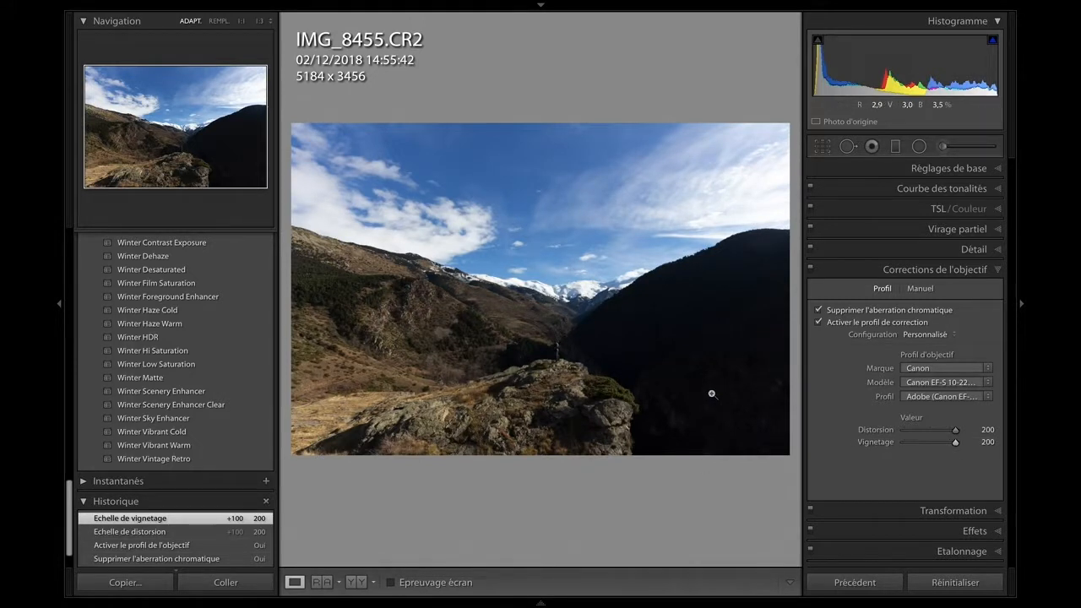
Compare the photo with the lens corrections switched off and back on, and collapse those settings
{"action": "left_click", "coordinate": [811, 272]}
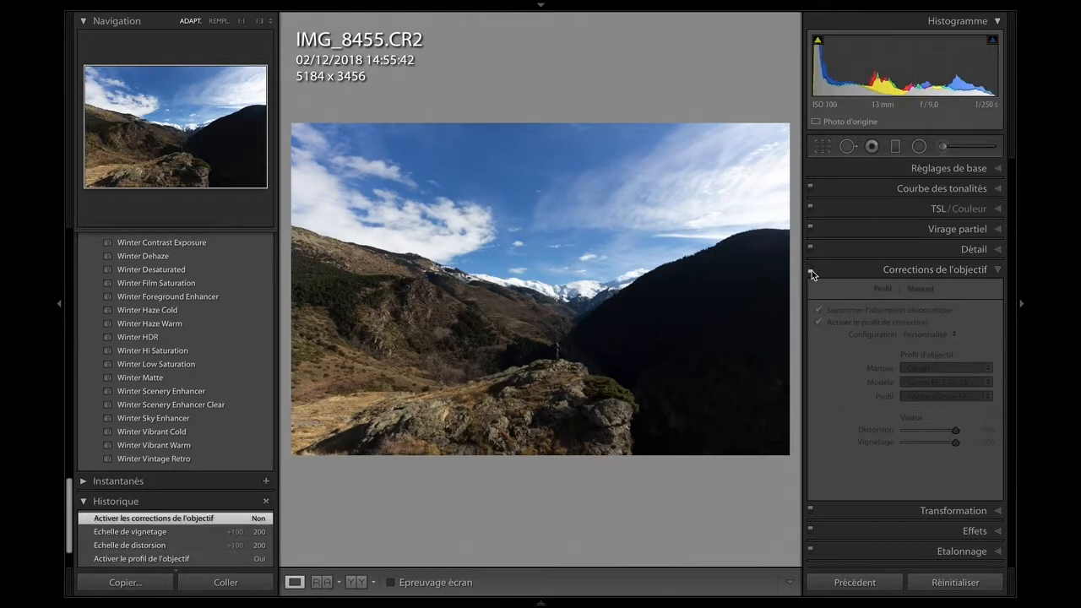
{"action": "left_click", "coordinate": [811, 272]}
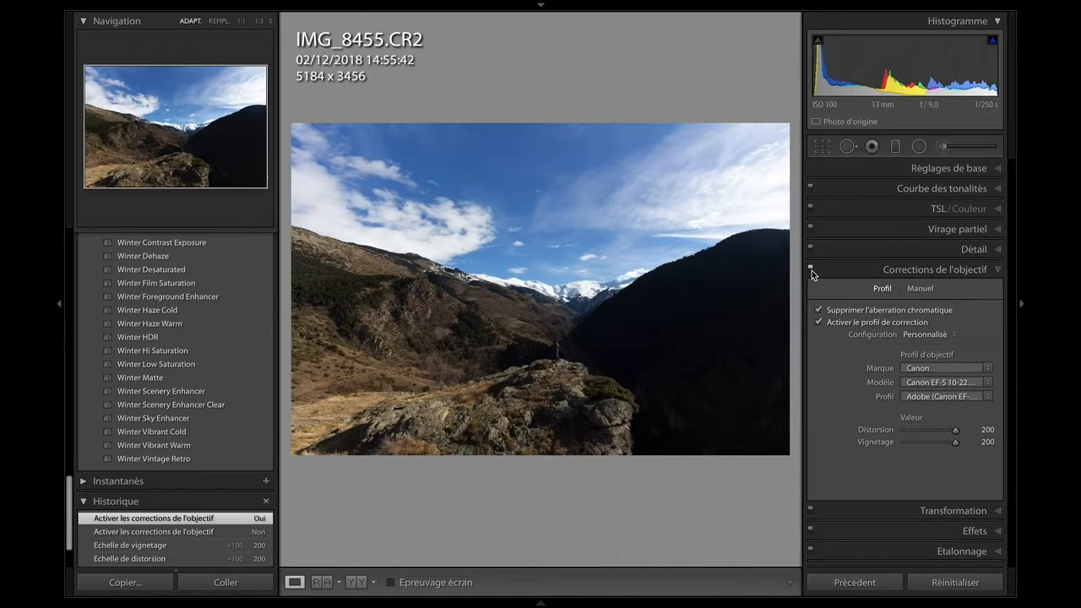
{"action": "left_click", "coordinate": [845, 278]}
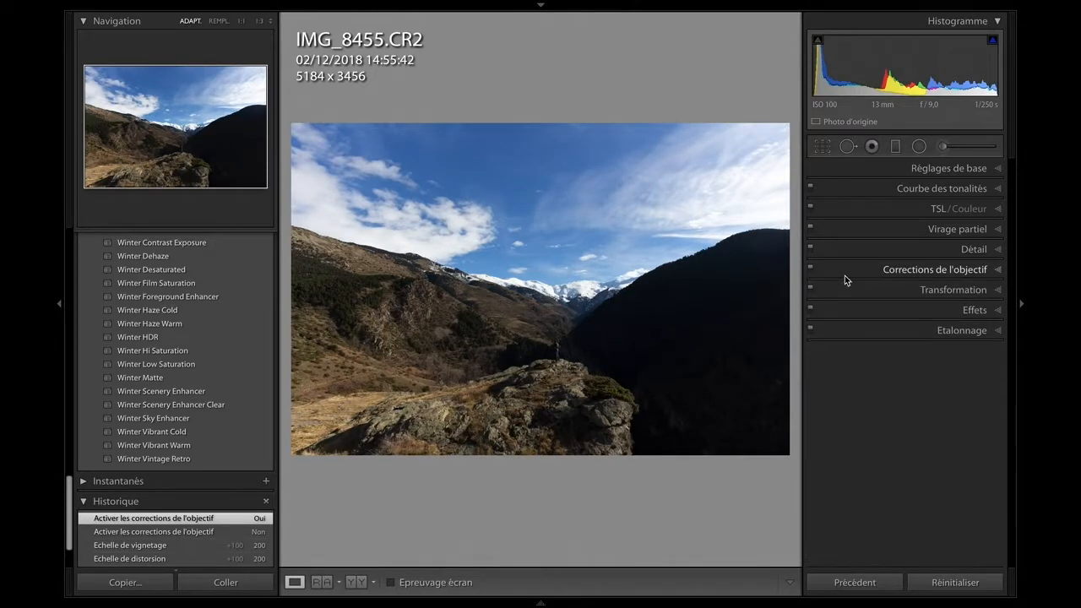
Apply the Auto Upright perspective correction and set the transformation's Aspect to +21
{"action": "left_click", "coordinate": [866, 289]}
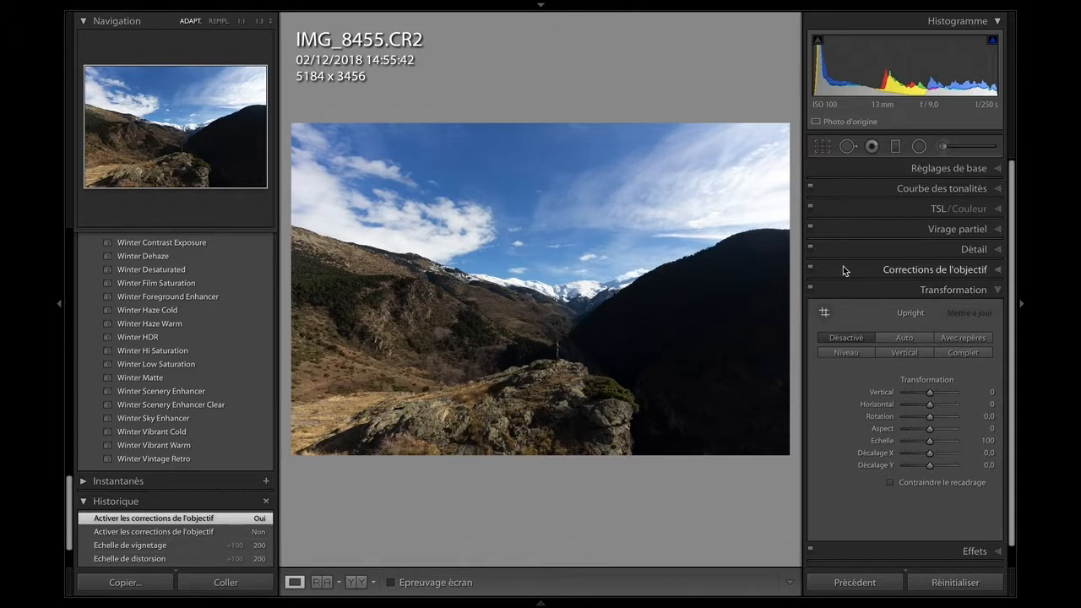
{"action": "left_click", "coordinate": [903, 339]}
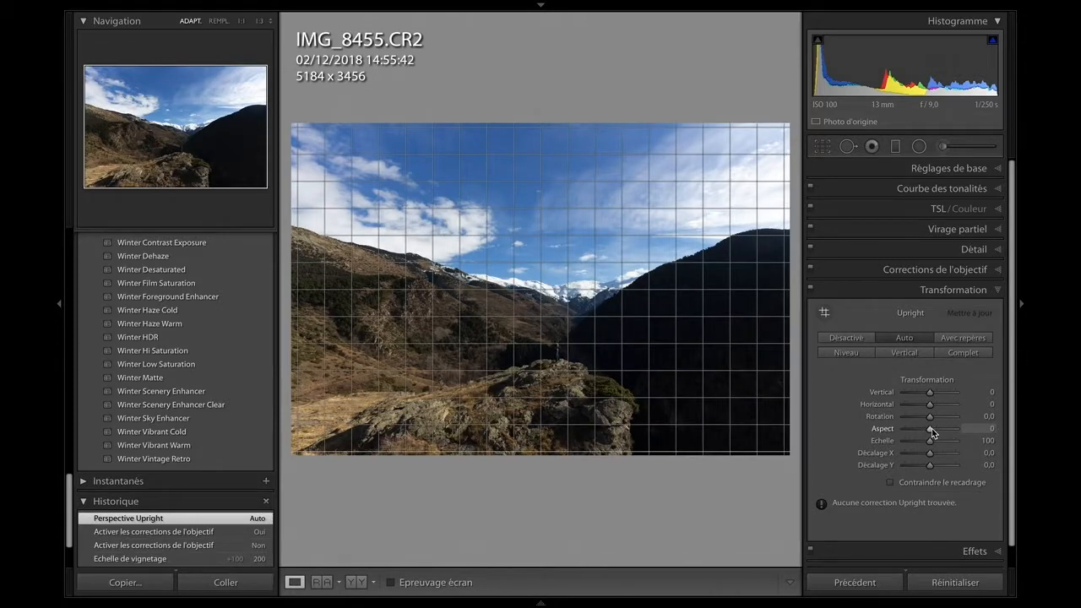
{"action": "mouse_move", "coordinate": [932, 432]}
{"action": "left_mouse_down"}
{"action": "mouse_move", "coordinate": [813, 436]}
{"action": "mouse_move", "coordinate": [931, 434]}
{"action": "mouse_move", "coordinate": [937, 444]}
{"action": "left_mouse_up"}
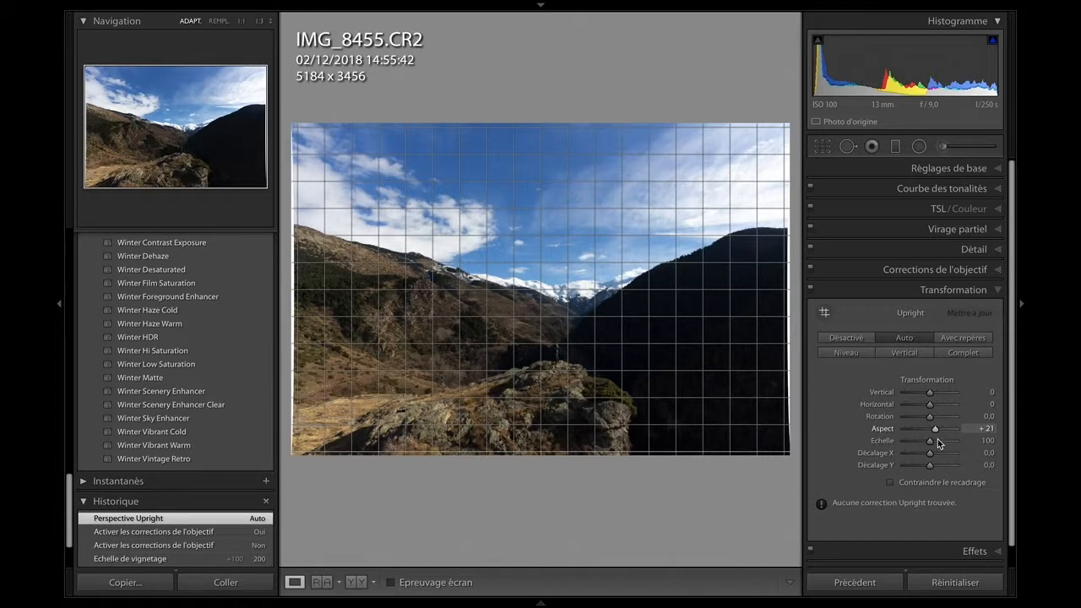
{"action": "left_click_drag", "start_coordinate": [938, 442], "coordinate": [938, 442]}
{"action": "left_click", "coordinate": [901, 291]}
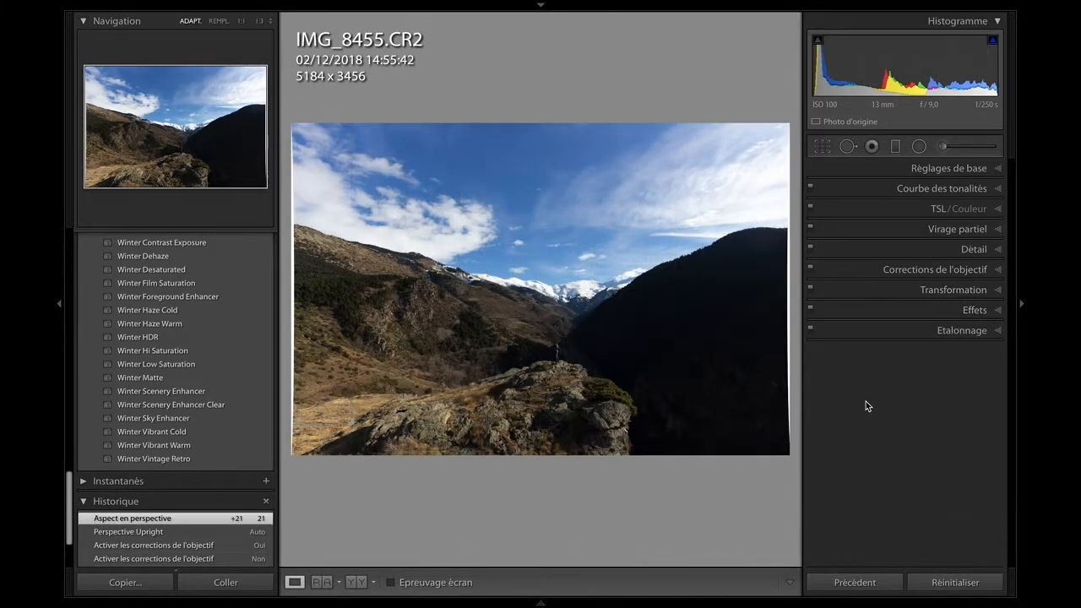
Try a 16 x 9 crop on the photo and shift the image upward within the frame
{"action": "left_click", "coordinate": [822, 147]}
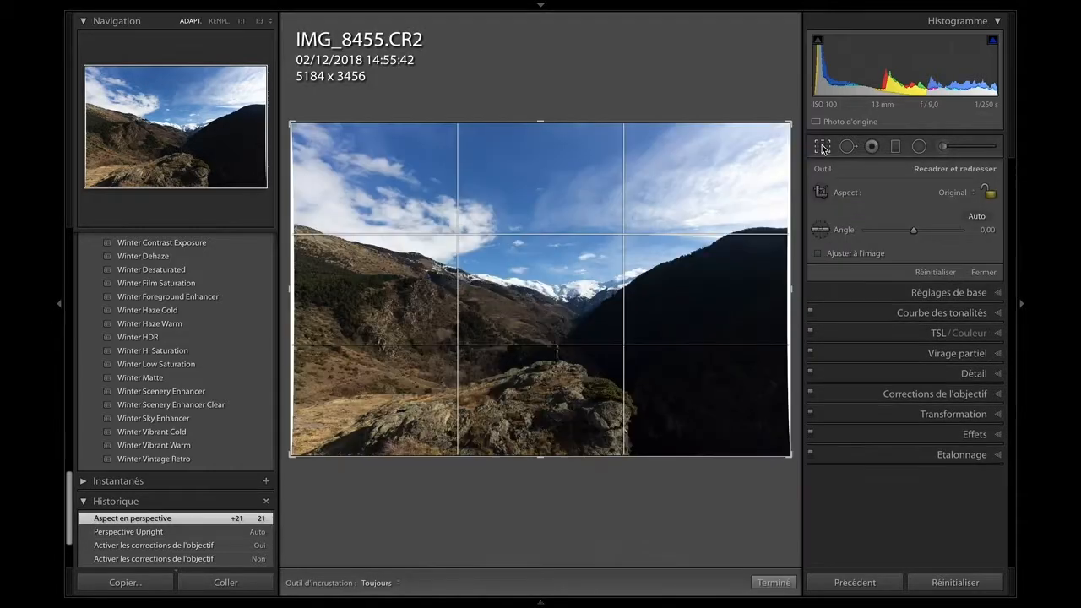
{"action": "left_click", "coordinate": [962, 193]}
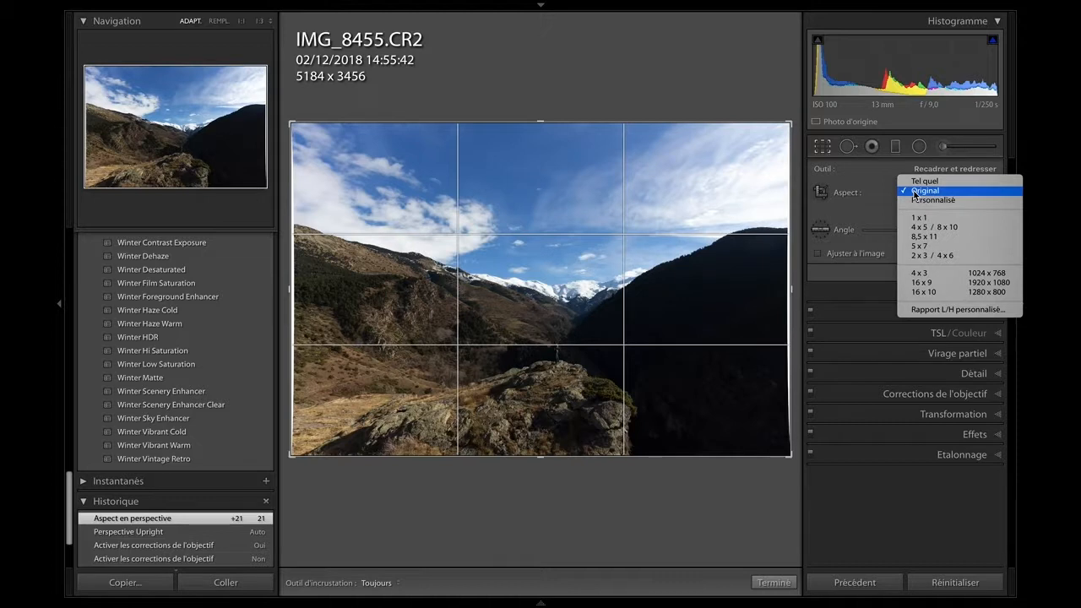
{"action": "left_click", "coordinate": [939, 283]}
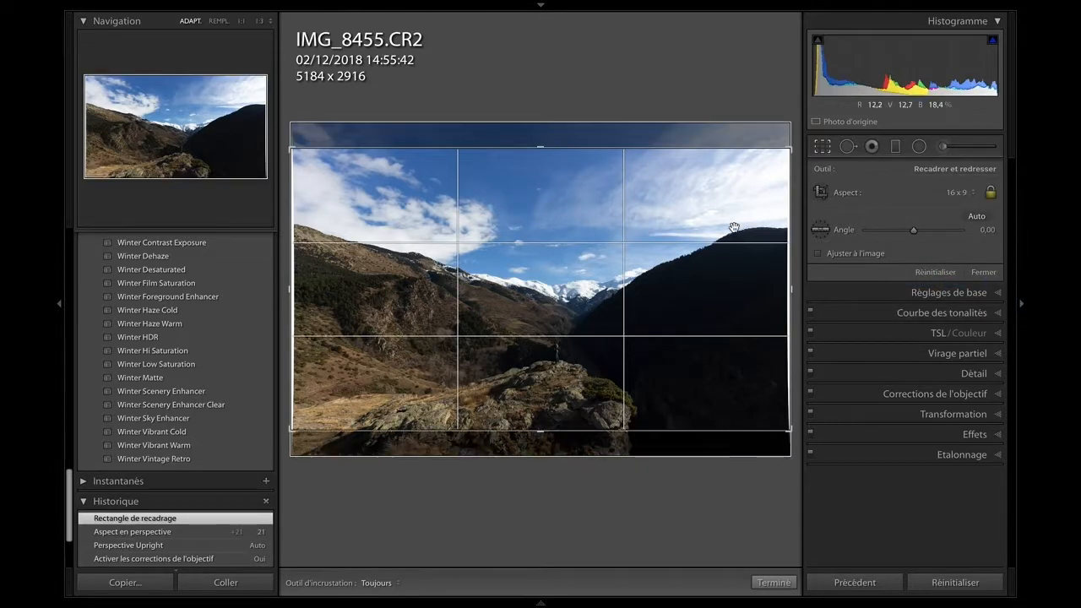
{"action": "left_click_drag", "start_coordinate": [734, 227], "coordinate": [734, 212]}
Crop the photo to a 1 x 1 square at full height, 3456 x 3456, with the standing figure near the middle
{"action": "left_click", "coordinate": [962, 196]}
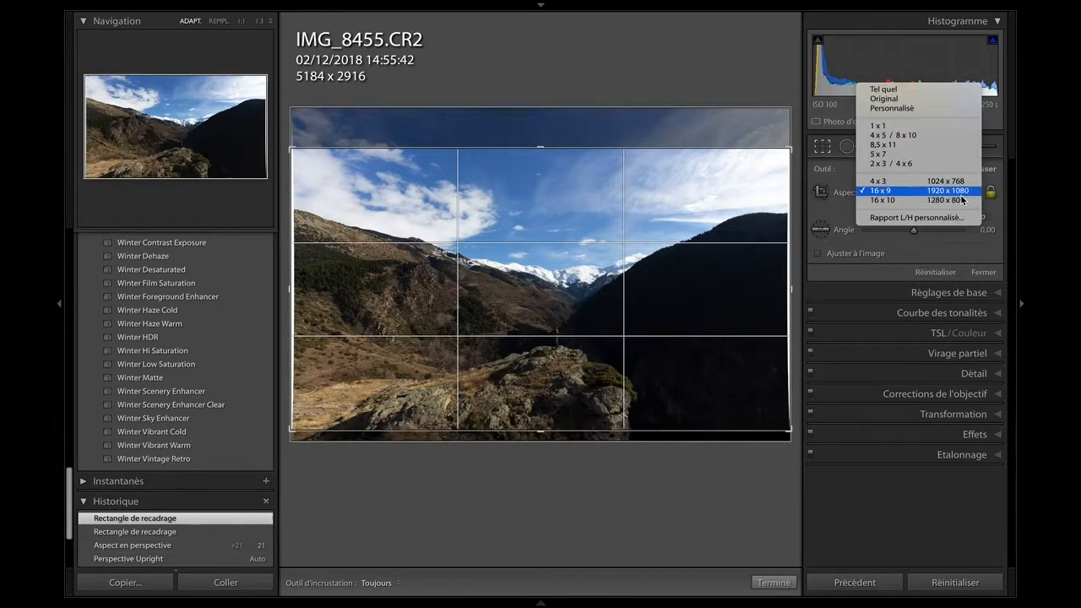
{"action": "left_click", "coordinate": [916, 127]}
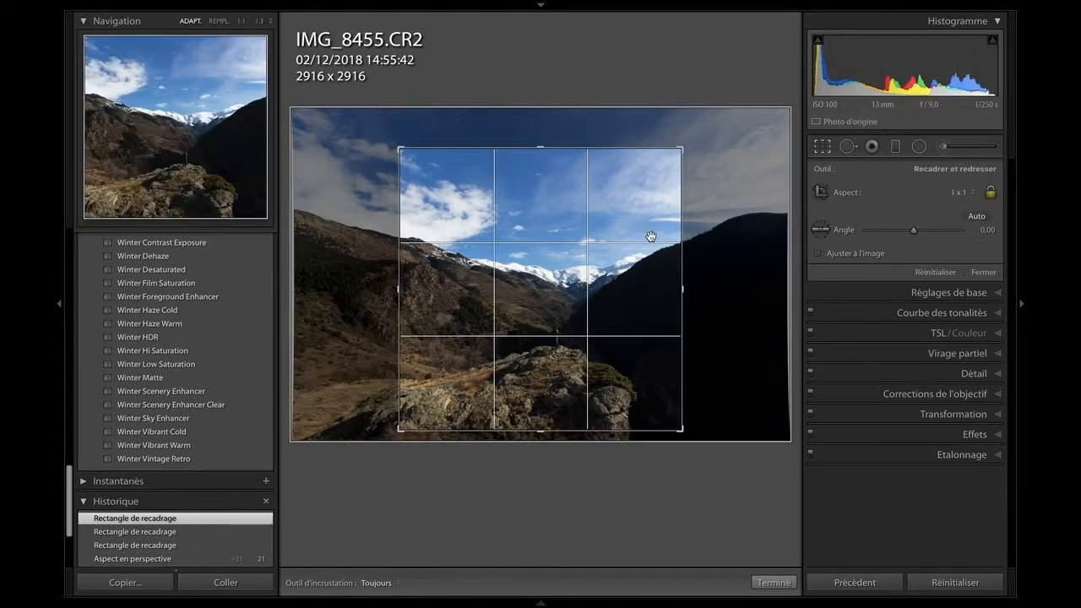
{"action": "left_click_drag", "start_coordinate": [684, 131], "coordinate": [721, 57]}
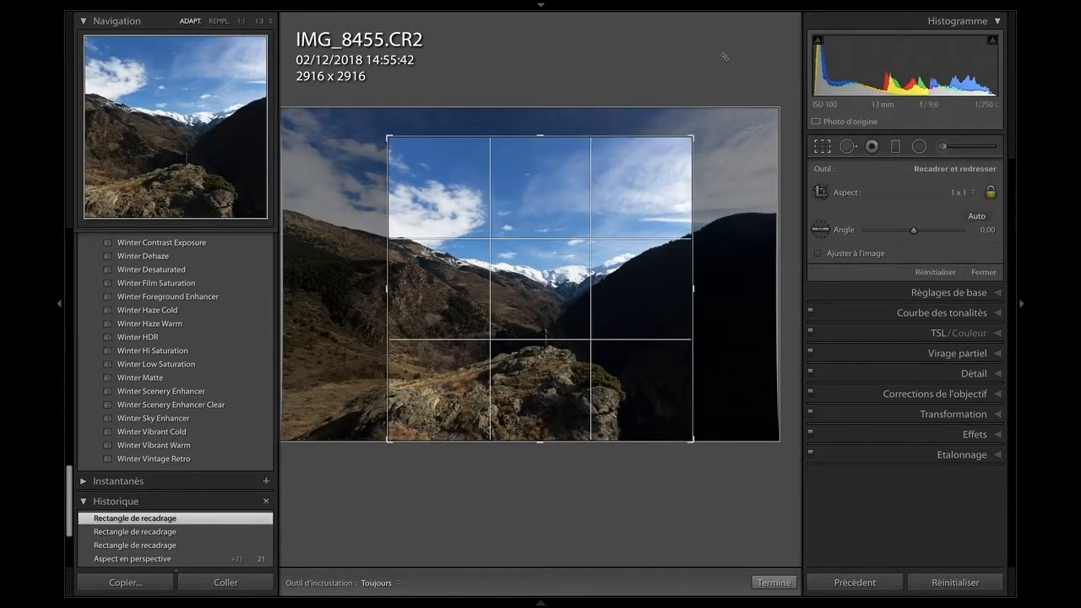
{"action": "left_click_drag", "start_coordinate": [388, 139], "coordinate": [363, 115]}
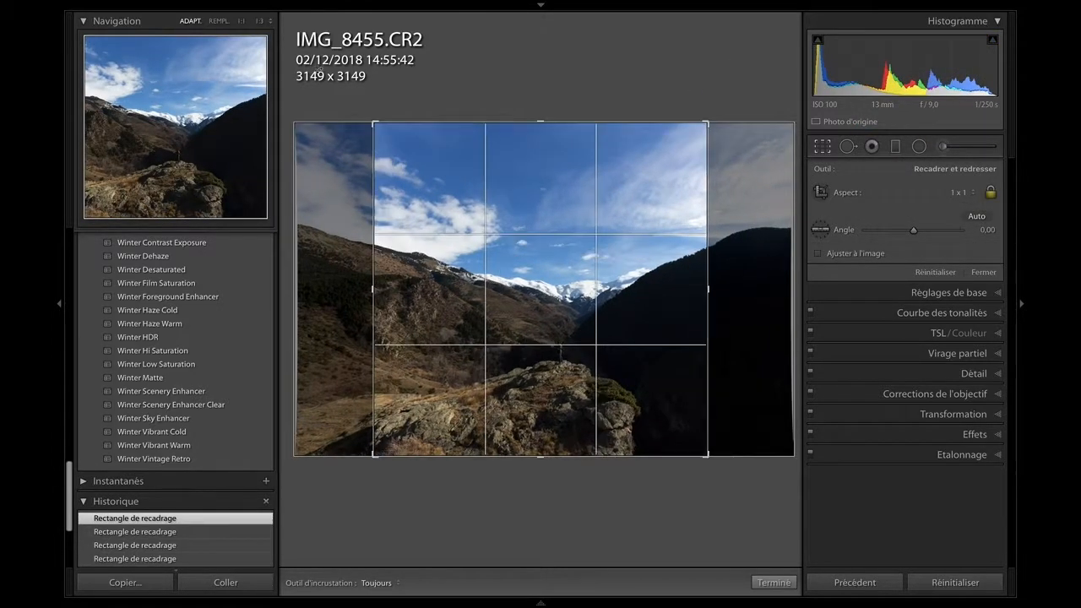
{"action": "mouse_move", "coordinate": [515, 256]}
{"action": "left_mouse_down"}
{"action": "mouse_move", "coordinate": [492, 254]}
{"action": "mouse_move", "coordinate": [507, 253]}
{"action": "left_mouse_up"}
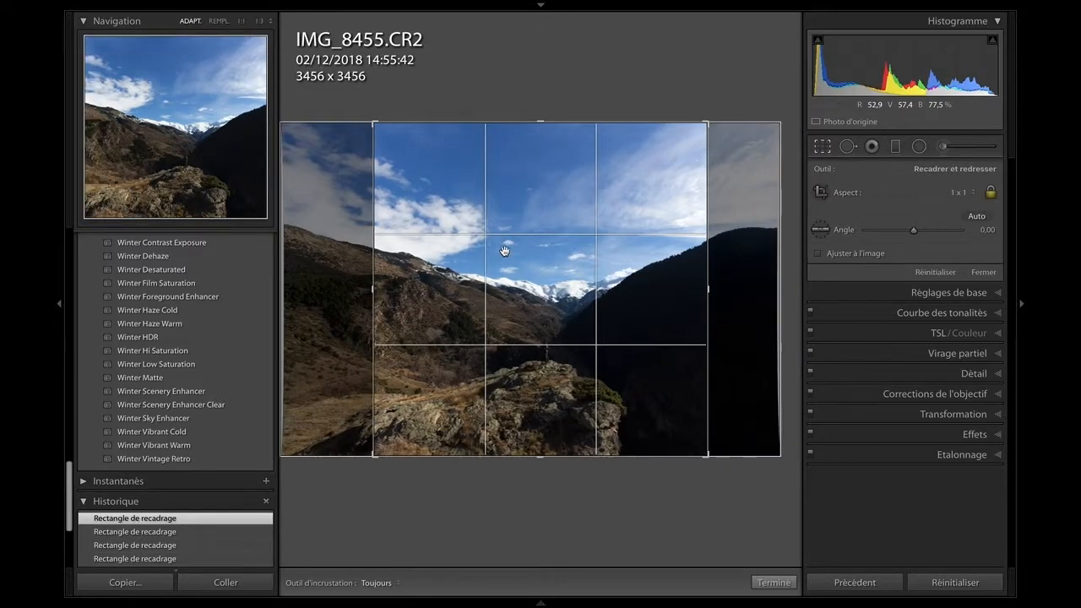
{"action": "key", "text": "Return"}
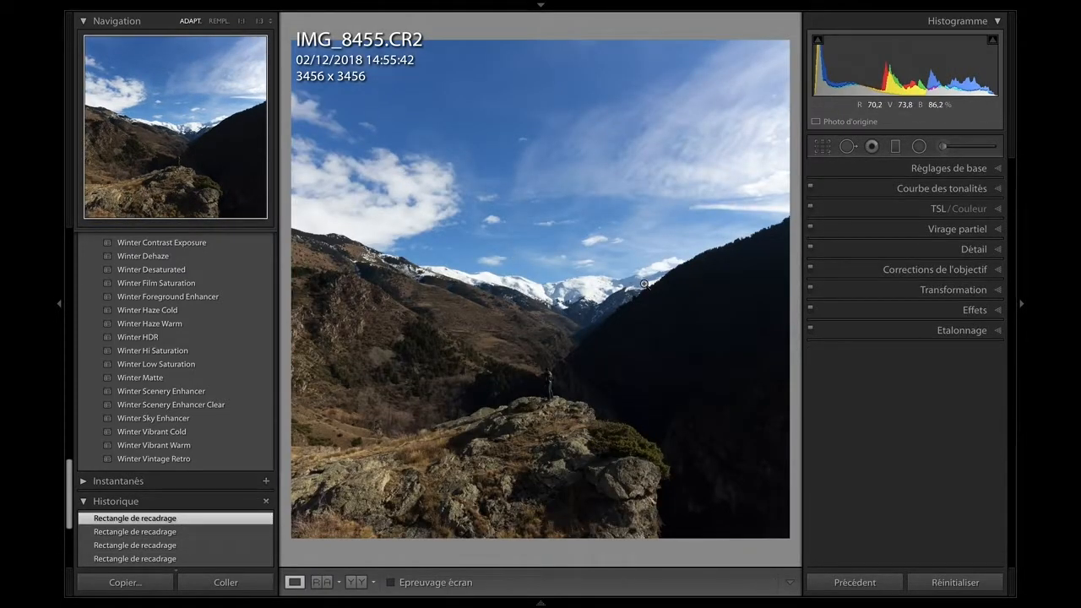
{"action": "left_click", "coordinate": [821, 147]}
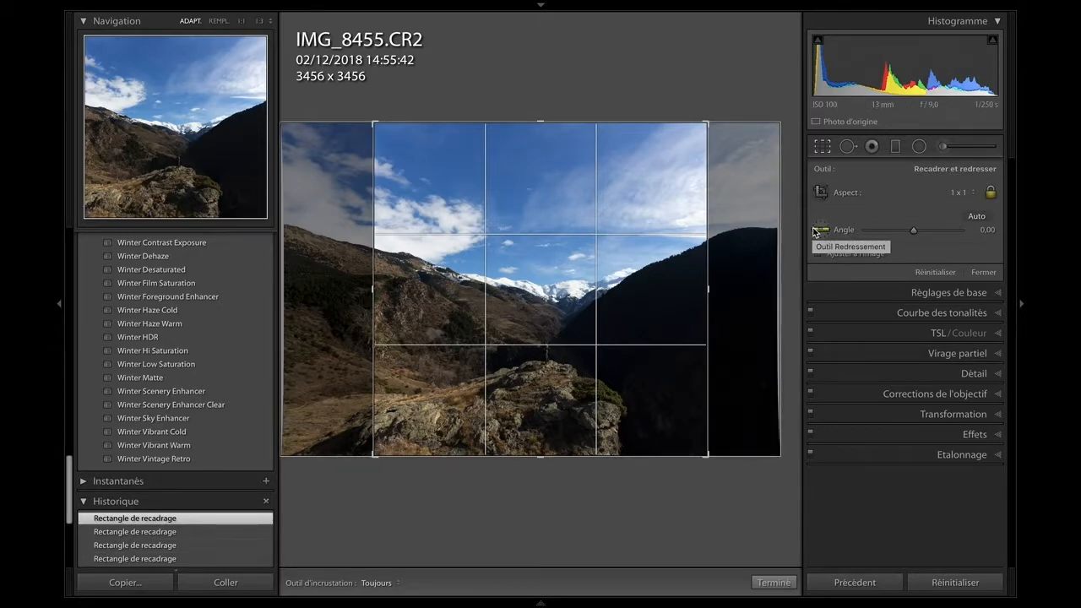
{"action": "key", "text": "Return"}
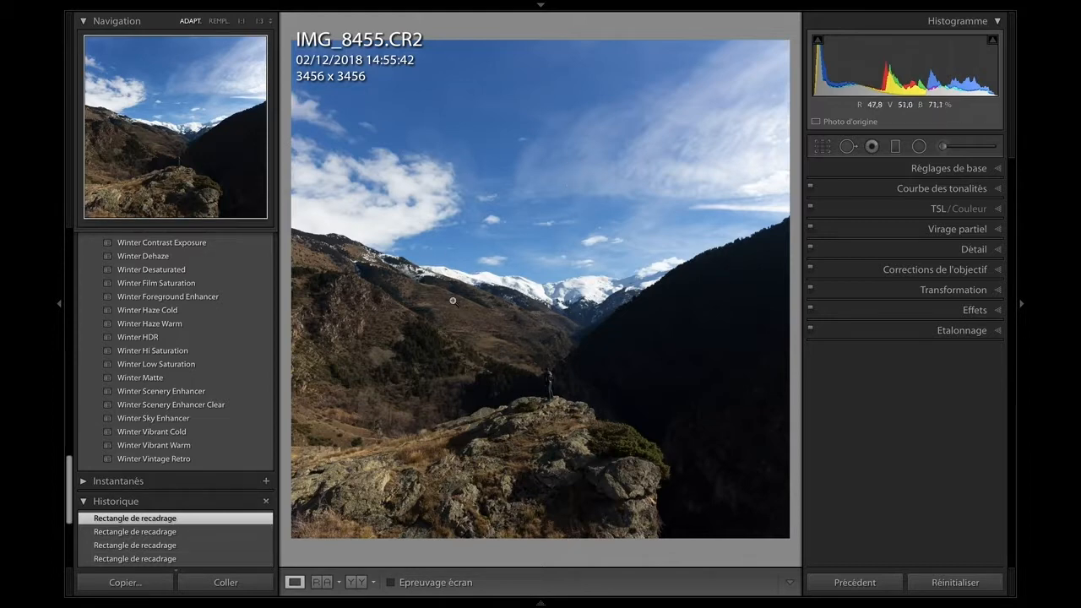
Tighten the square crop to 2888 x 2888 around the rock, keeping the standing figure near the horizontal centre
{"action": "left_click", "coordinate": [818, 150]}
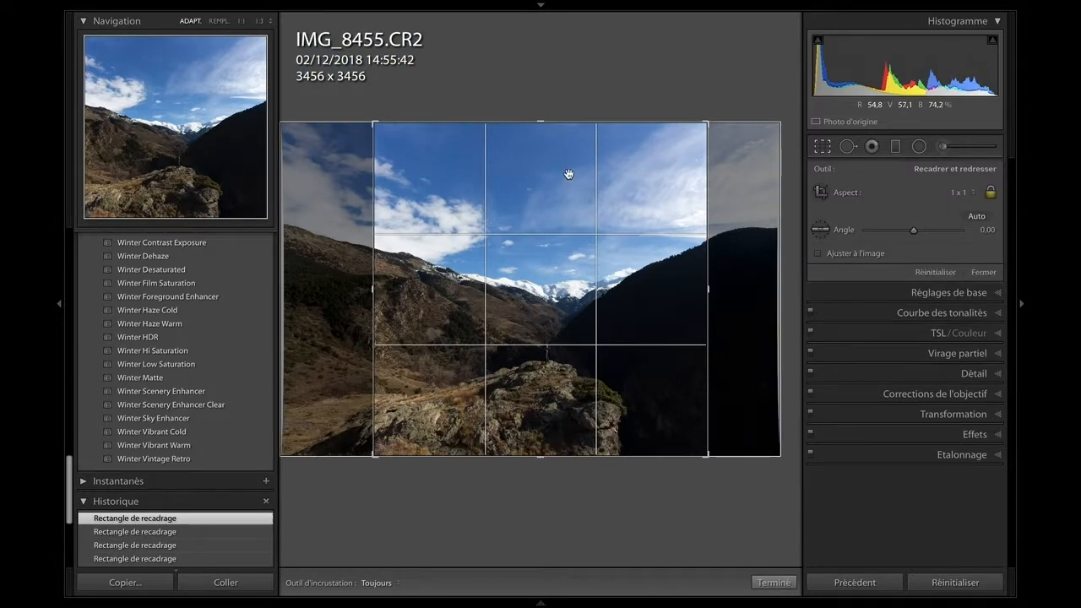
{"action": "left_click_drag", "start_coordinate": [539, 127], "coordinate": [539, 153]}
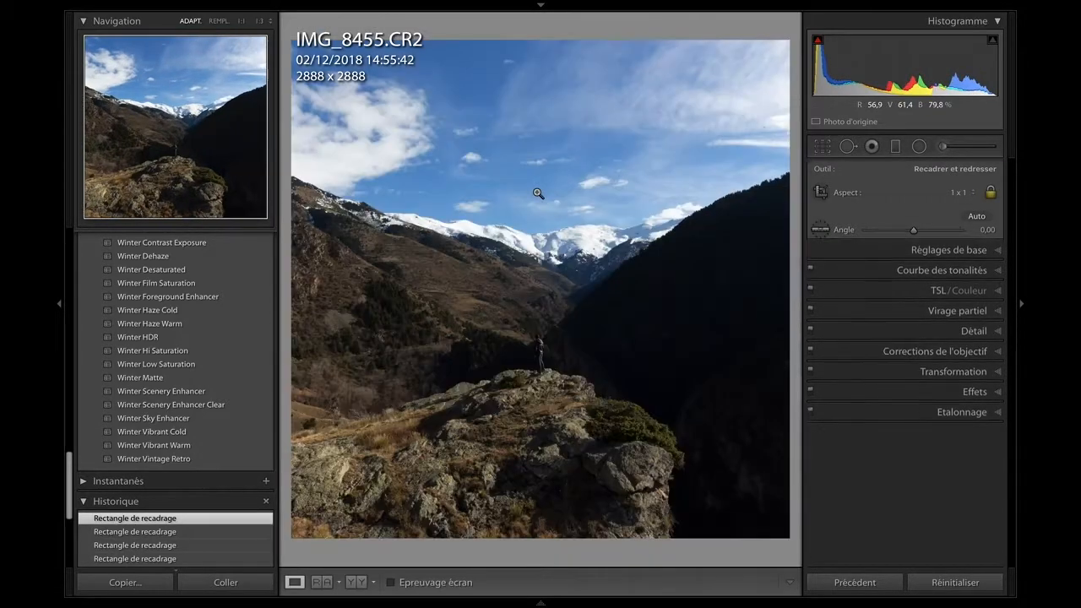
{"action": "key", "text": "Return"}
{"action": "left_click", "coordinate": [820, 150]}
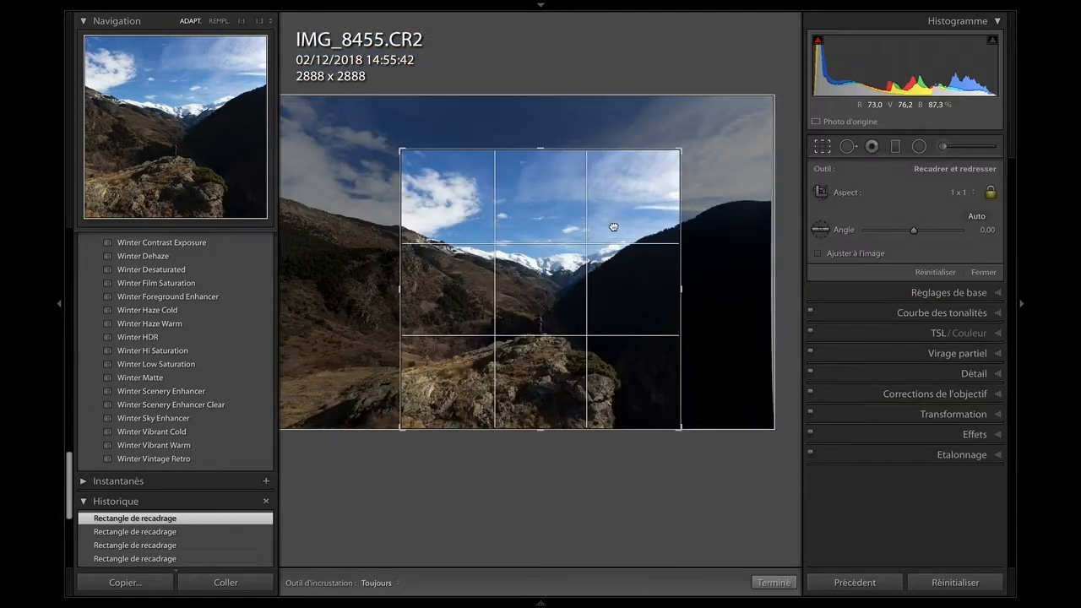
{"action": "key", "text": "Return"}
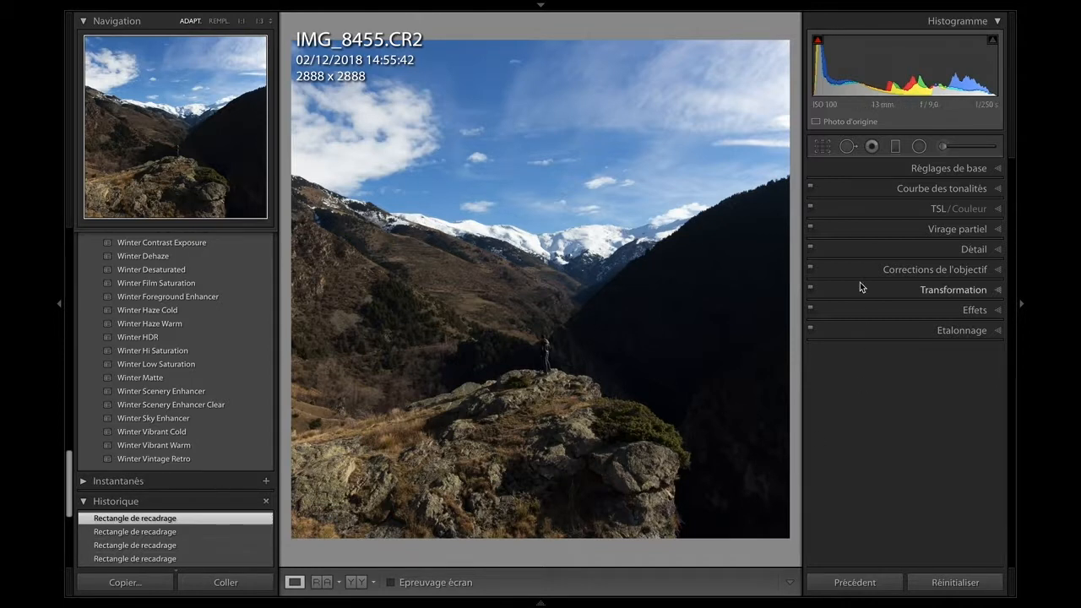
Adjust the photo's basic tone: set shadows to +84, highlights to -65 and contrast to +15
{"action": "left_click", "coordinate": [908, 171]}
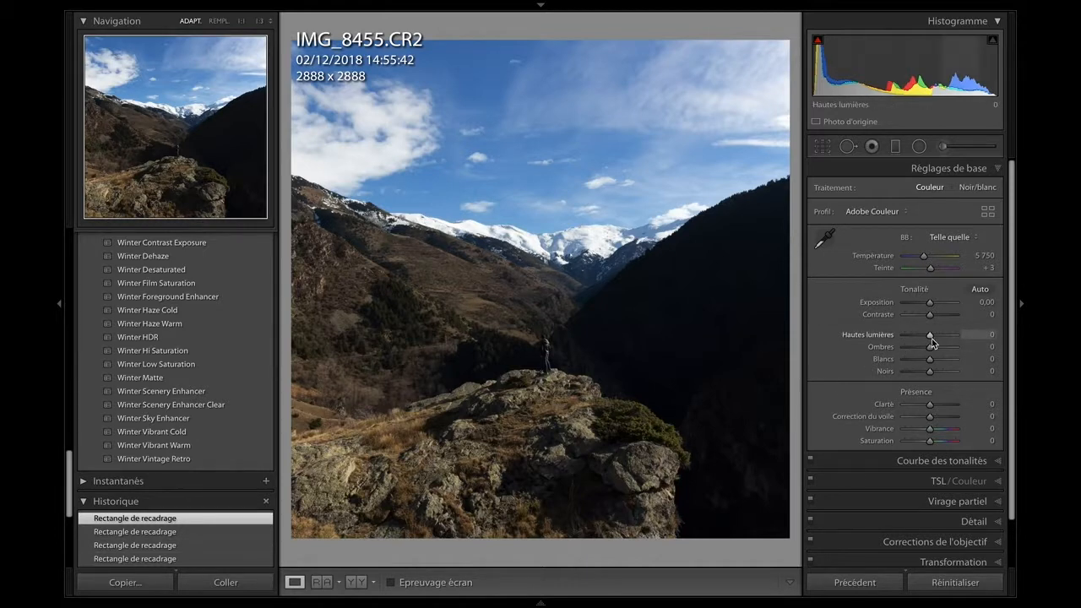
{"action": "left_click_drag", "start_coordinate": [930, 347], "coordinate": [954, 353]}
{"action": "left_click_drag", "start_coordinate": [938, 351], "coordinate": [913, 336]}
{"action": "left_click", "coordinate": [918, 336]}
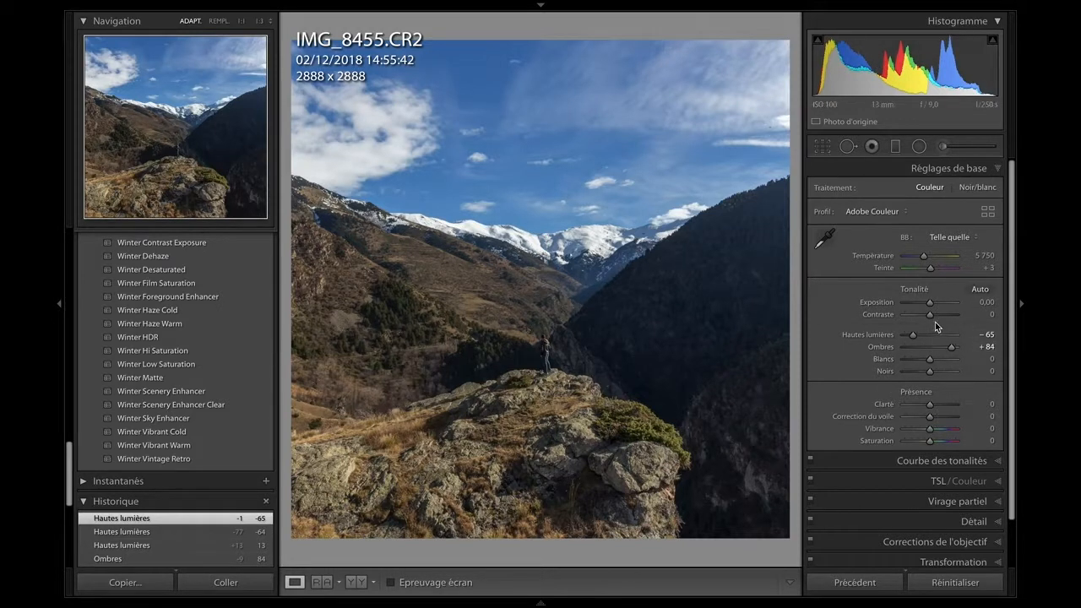
{"action": "left_click_drag", "start_coordinate": [930, 315], "coordinate": [935, 316]}
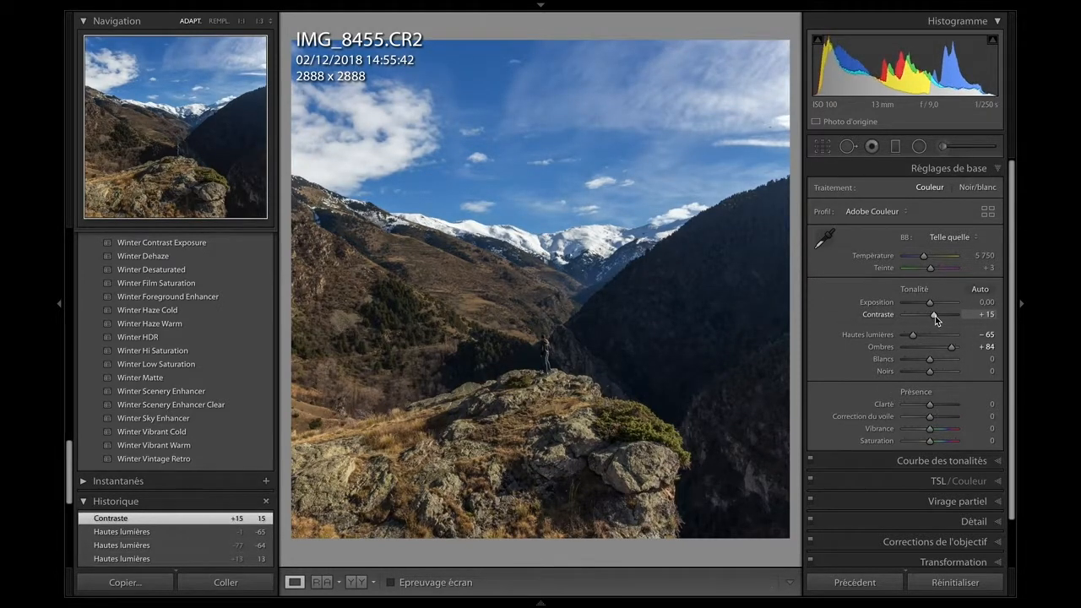
Compare the Adobe Couleur and Adobe Standard colour profiles on the photo, ending with Adobe Standard applied
{"action": "key", "text": "XF86MonBrightnessUp"}
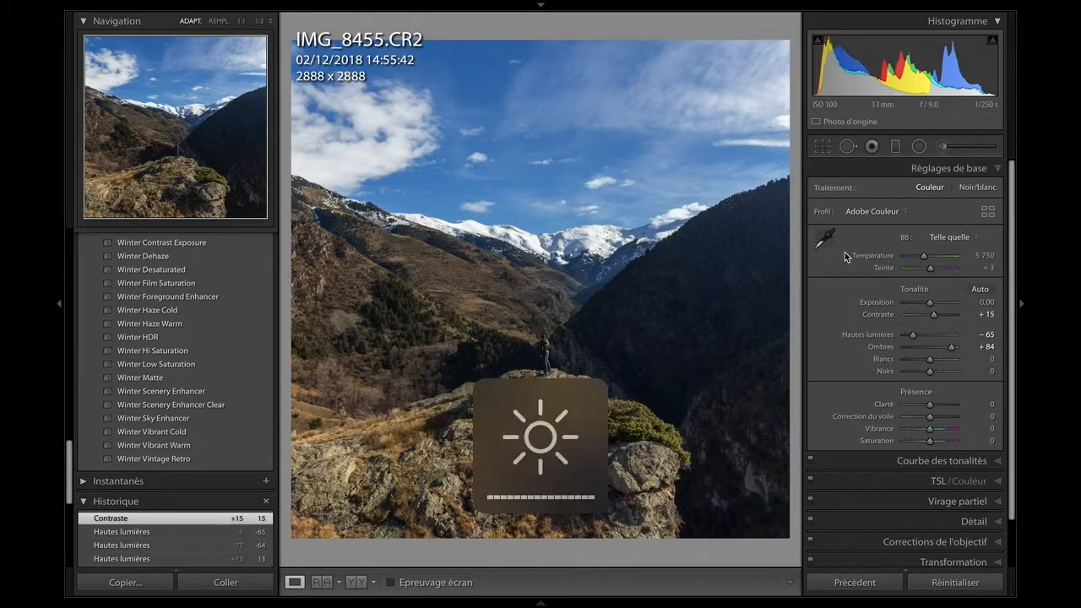
{"action": "left_click", "coordinate": [874, 211]}
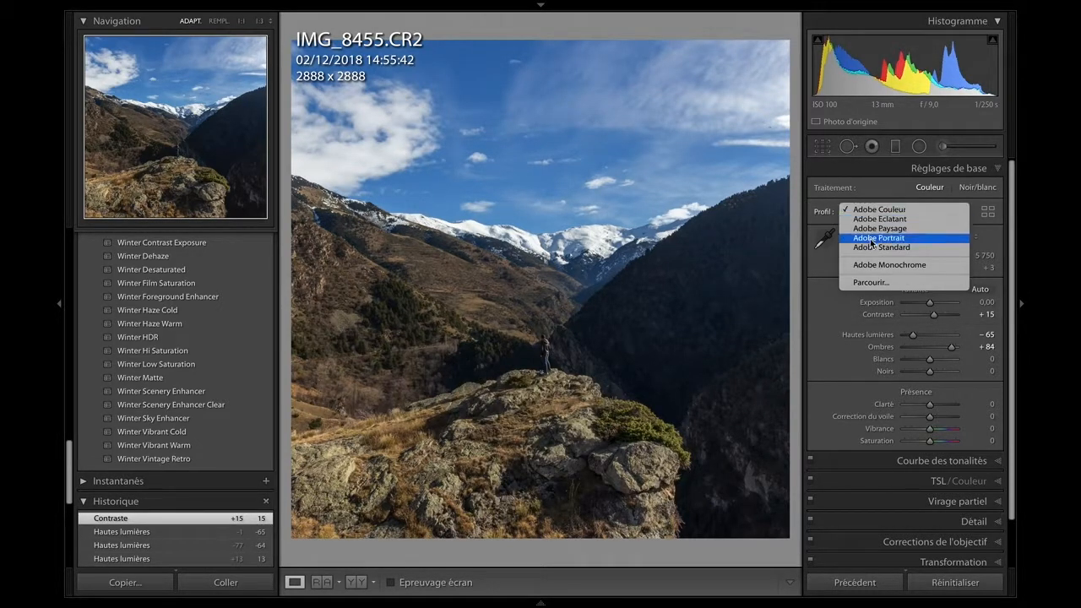
{"action": "left_click", "coordinate": [870, 247]}
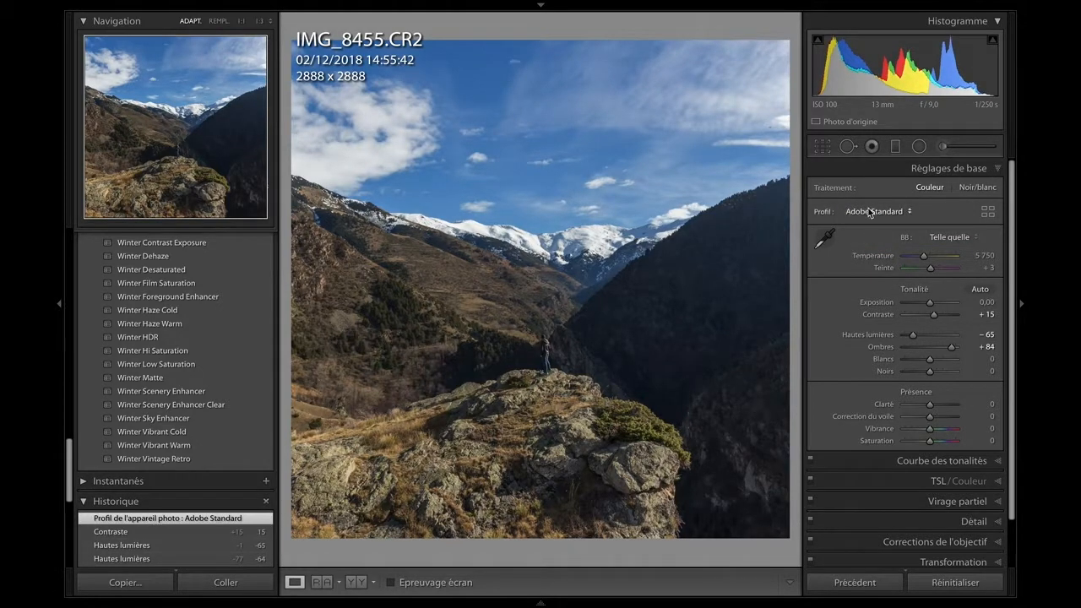
{"action": "left_click", "coordinate": [872, 212]}
{"action": "left_click", "coordinate": [878, 171]}
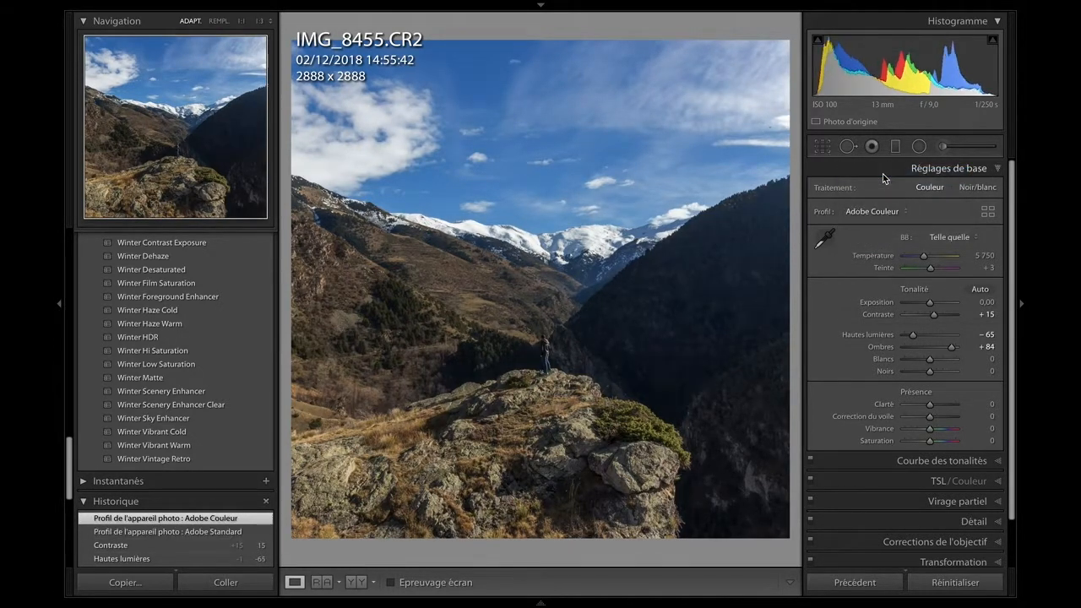
{"action": "left_click", "coordinate": [872, 211]}
{"action": "left_click", "coordinate": [870, 247]}
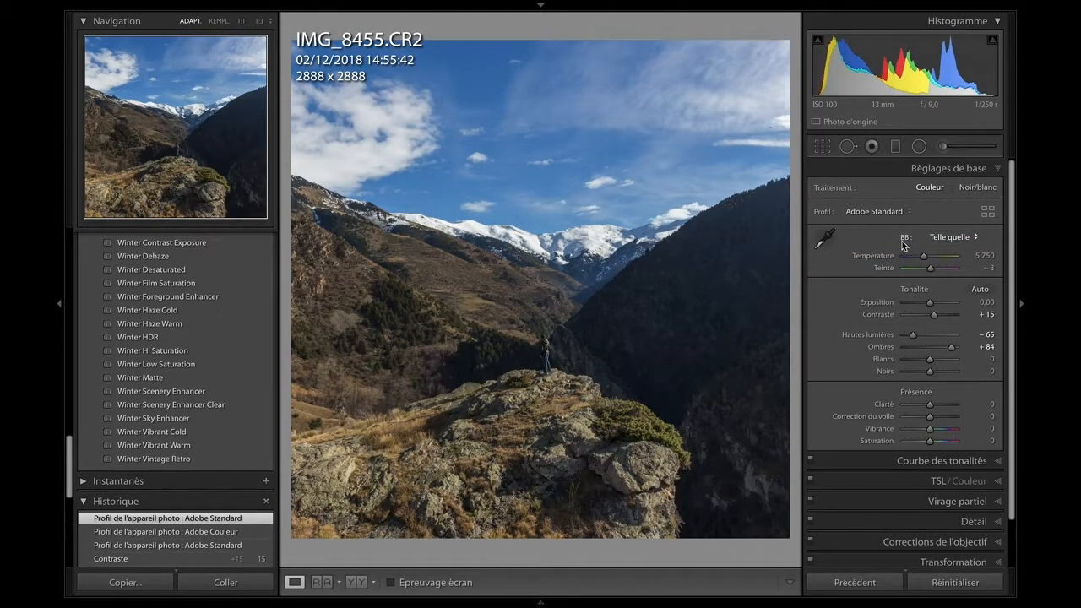
Set the white balance by sampling the white cloud as the neutral colour, and compare the photo before and after
{"action": "left_click", "coordinate": [833, 227]}
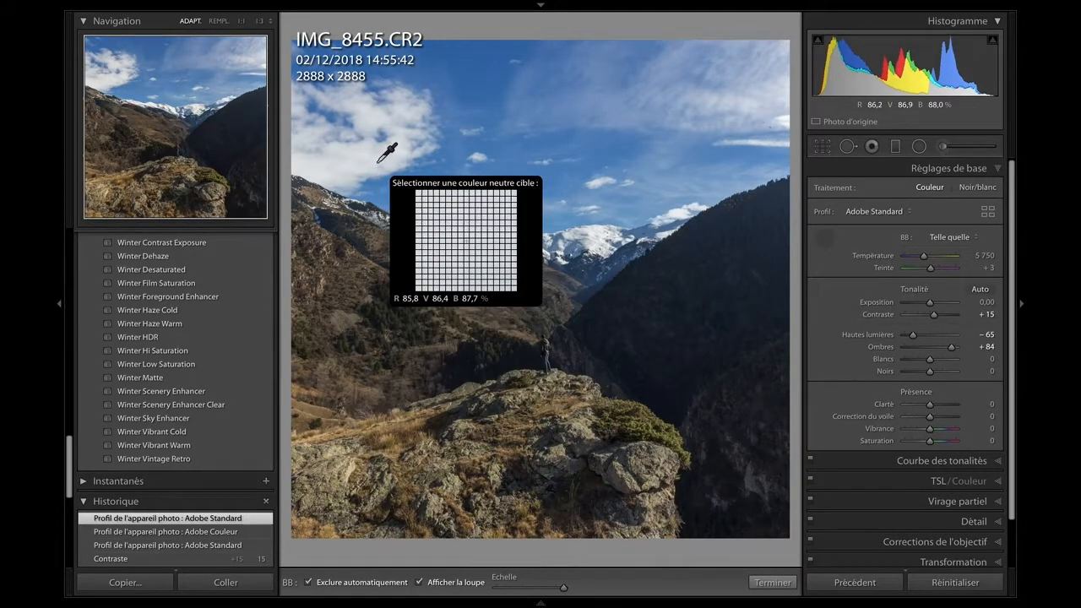
{"action": "left_click", "coordinate": [379, 160]}
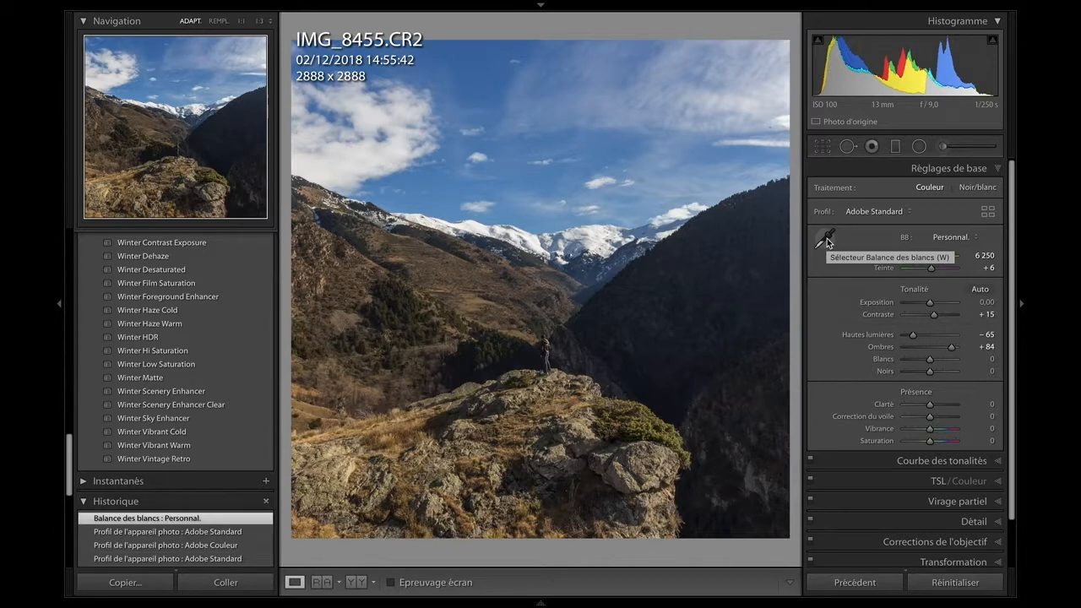
{"action": "key", "text": "y"}
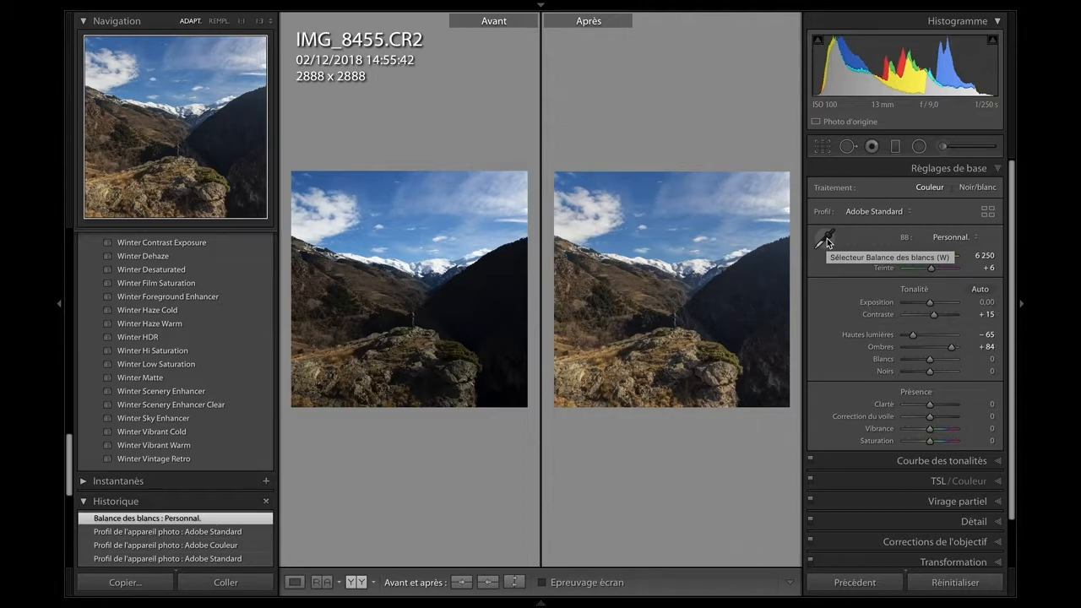
{"action": "key", "text": "y"}
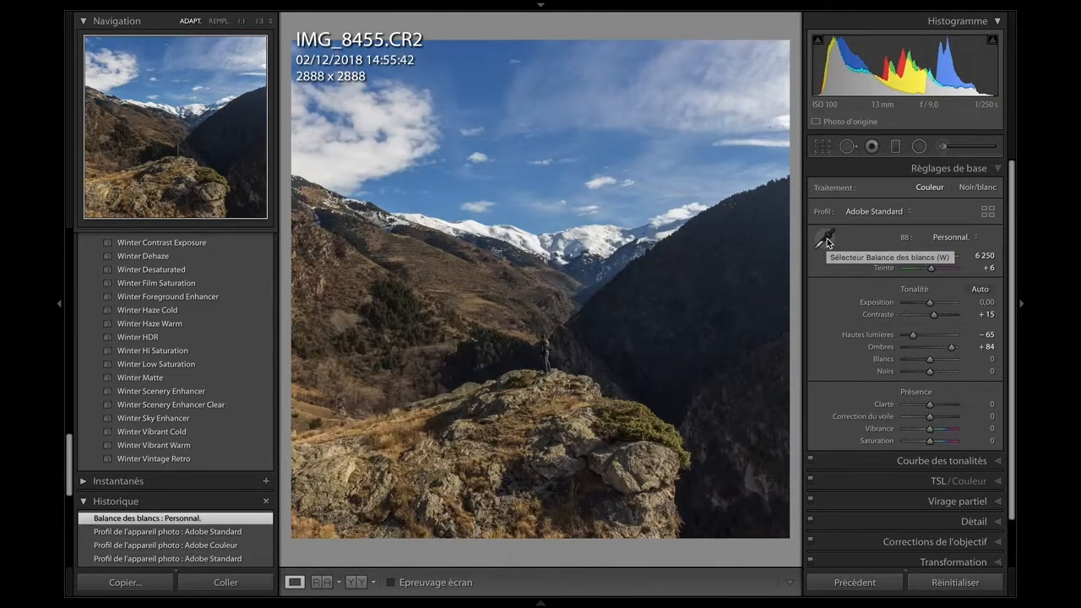
Set the photo's clarity to +35 and vibrance to +22, leaving saturation at 0
{"action": "scroll", "coordinate": [869, 338], "scroll_direction": "down", "scroll_amount": 1}
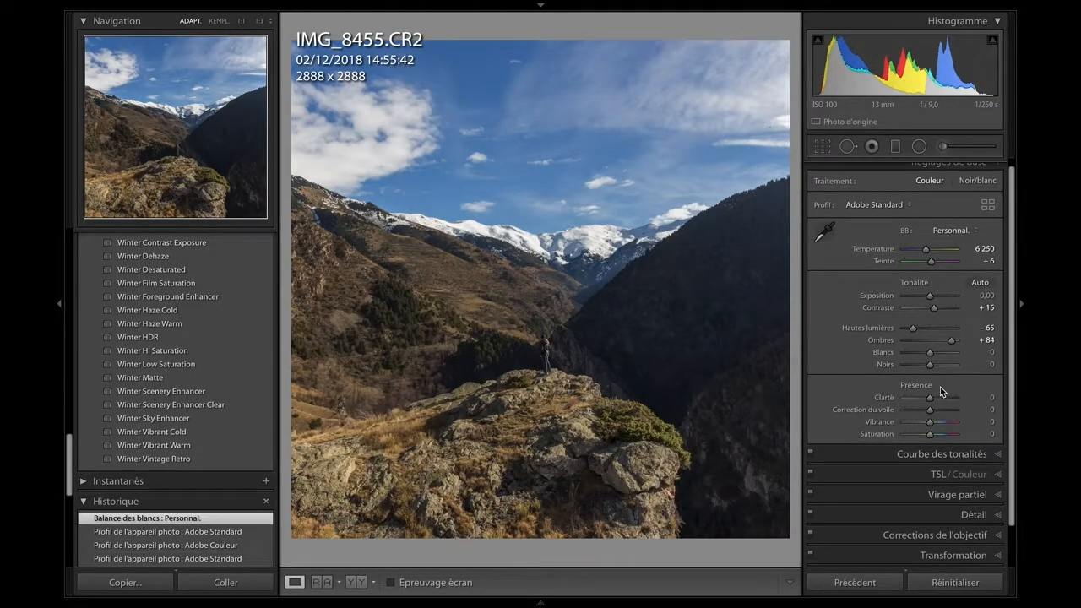
{"action": "mouse_move", "coordinate": [932, 398]}
{"action": "left_mouse_down"}
{"action": "mouse_move", "coordinate": [891, 400]}
{"action": "mouse_move", "coordinate": [967, 398]}
{"action": "mouse_move", "coordinate": [930, 407]}
{"action": "mouse_move", "coordinate": [939, 398]}
{"action": "left_mouse_up"}
{"action": "scroll", "coordinate": [939, 398], "scroll_direction": "down", "scroll_amount": 1}
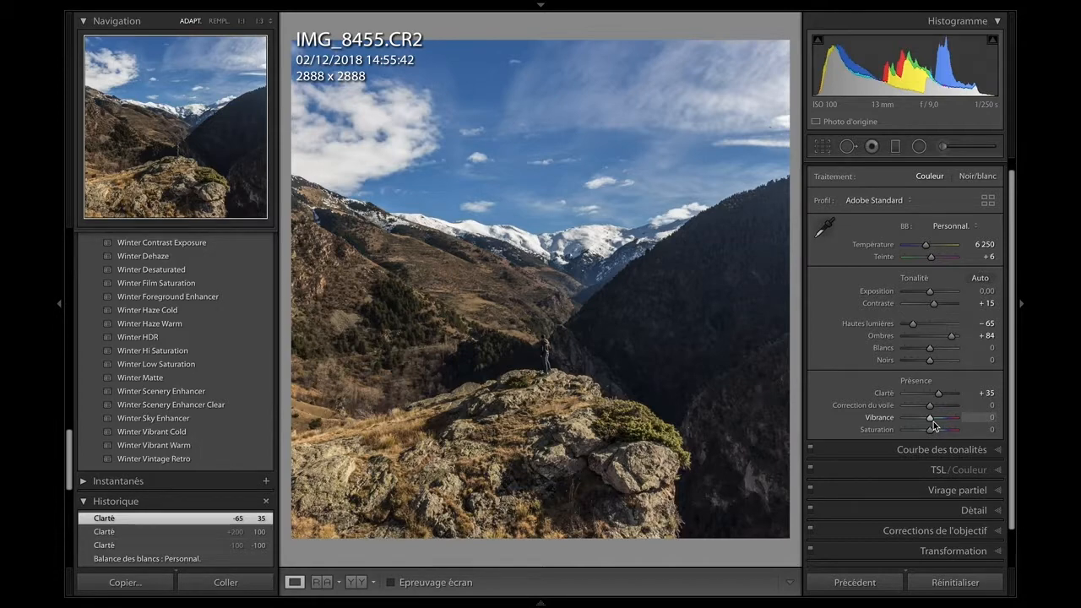
{"action": "mouse_move", "coordinate": [931, 430]}
{"action": "left_mouse_down"}
{"action": "mouse_move", "coordinate": [957, 434]}
{"action": "mouse_move", "coordinate": [929, 432]}
{"action": "mouse_move", "coordinate": [935, 418]}
{"action": "left_mouse_up"}
{"action": "scroll", "coordinate": [936, 420], "scroll_direction": "down", "scroll_amount": 1}
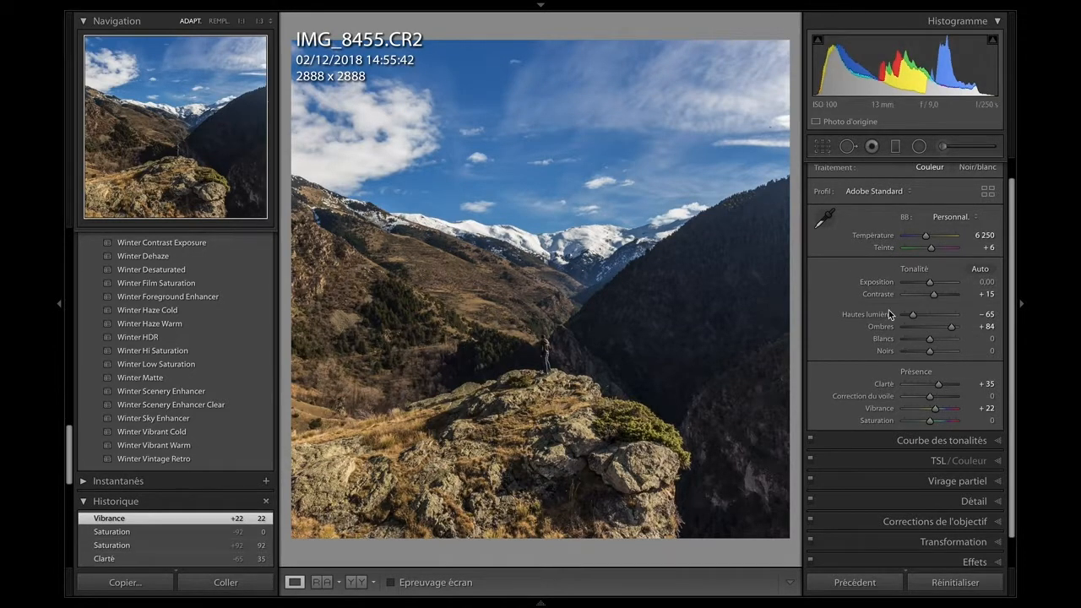
Try dehaze amounts of -92 and +78, return dehaze to 0 and close the basic adjustments
{"action": "scroll", "coordinate": [858, 355], "scroll_direction": "up", "scroll_amount": 1}
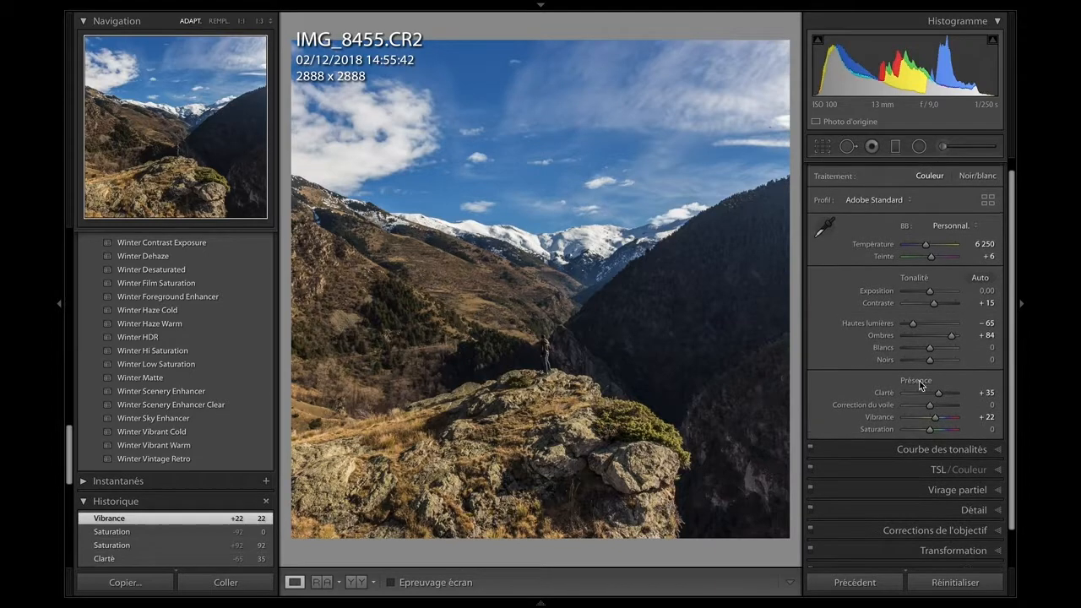
{"action": "mouse_move", "coordinate": [929, 404]}
{"action": "left_mouse_down"}
{"action": "mouse_move", "coordinate": [906, 405]}
{"action": "mouse_move", "coordinate": [951, 406]}
{"action": "mouse_move", "coordinate": [930, 404]}
{"action": "left_mouse_up"}
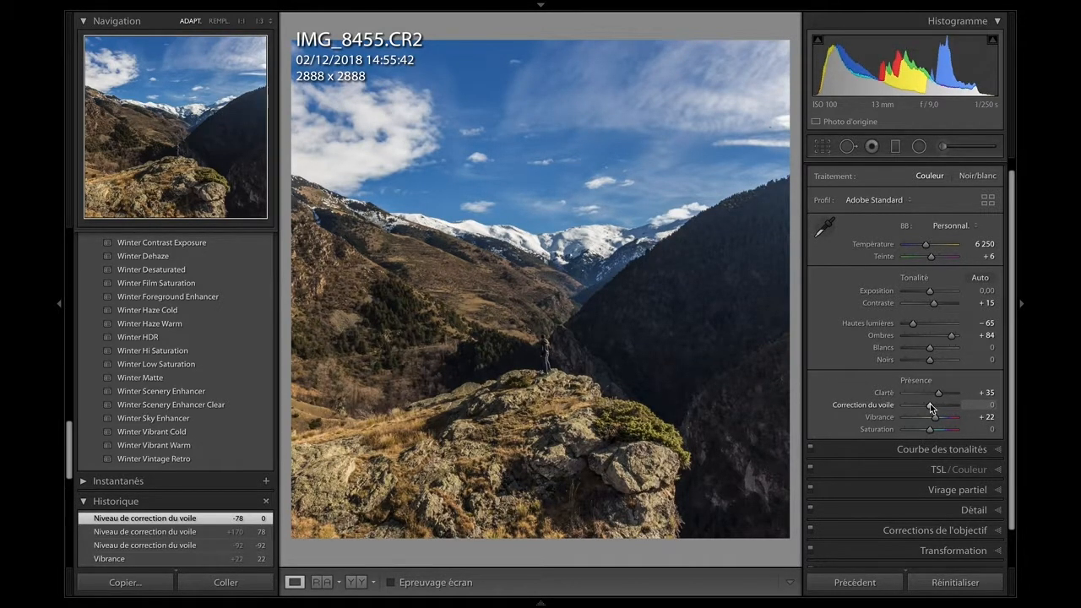
{"action": "scroll", "coordinate": [879, 254], "scroll_direction": "up", "scroll_amount": 1}
{"action": "left_click", "coordinate": [833, 170]}
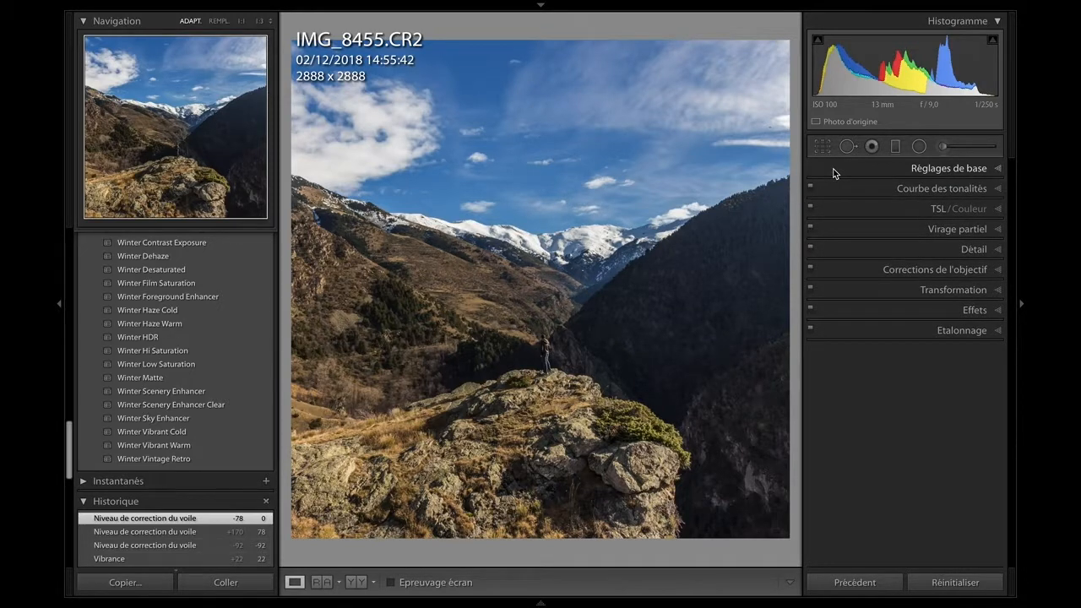
{"action": "left_click", "coordinate": [834, 171]}
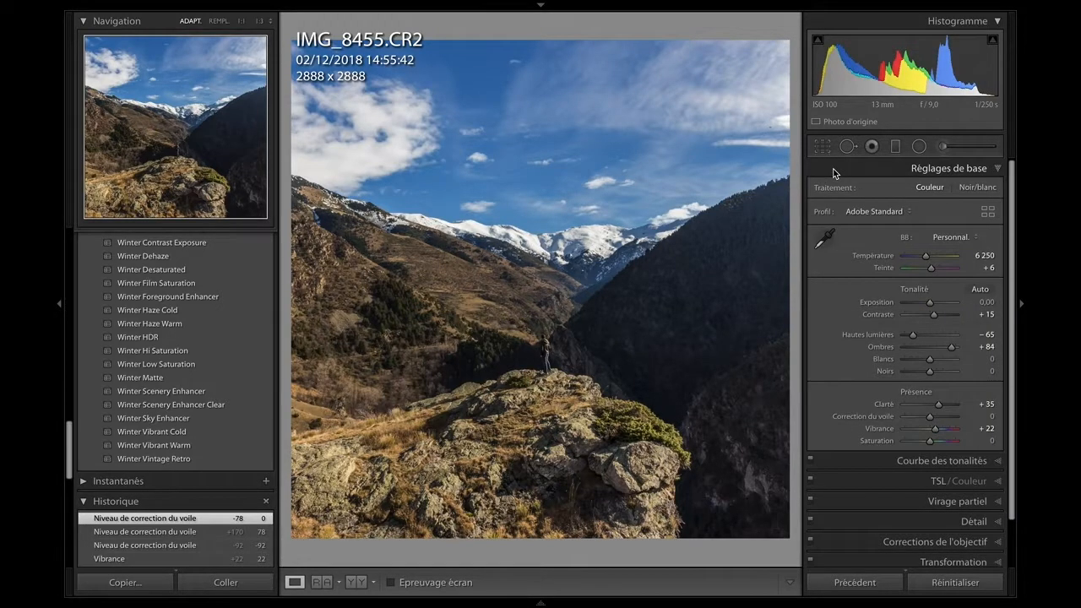
{"action": "key", "text": "XF86MonBrightnessUp"}
{"action": "left_click", "coordinate": [833, 170]}
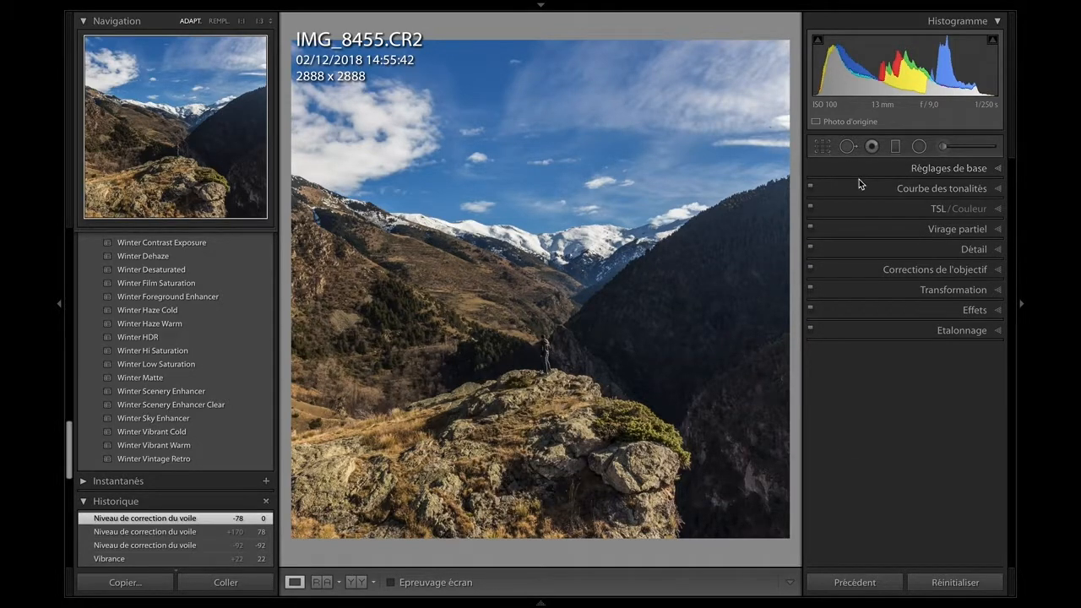
Try a parametric tone curve with lights at +72 and darks at -45, and reset its regions
{"action": "left_click", "coordinate": [865, 186]}
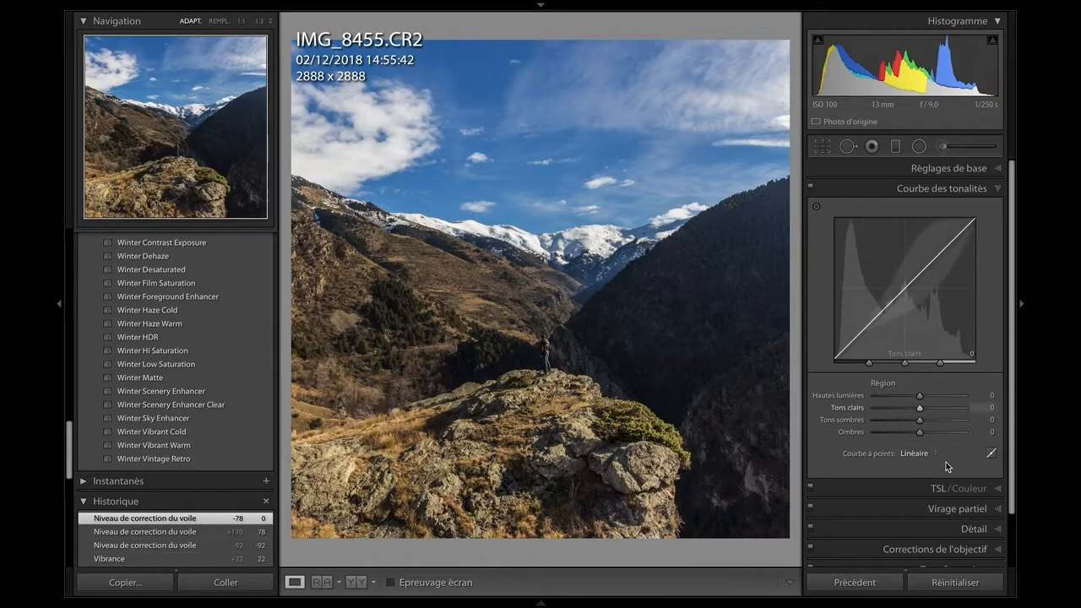
{"action": "left_click", "coordinate": [950, 404]}
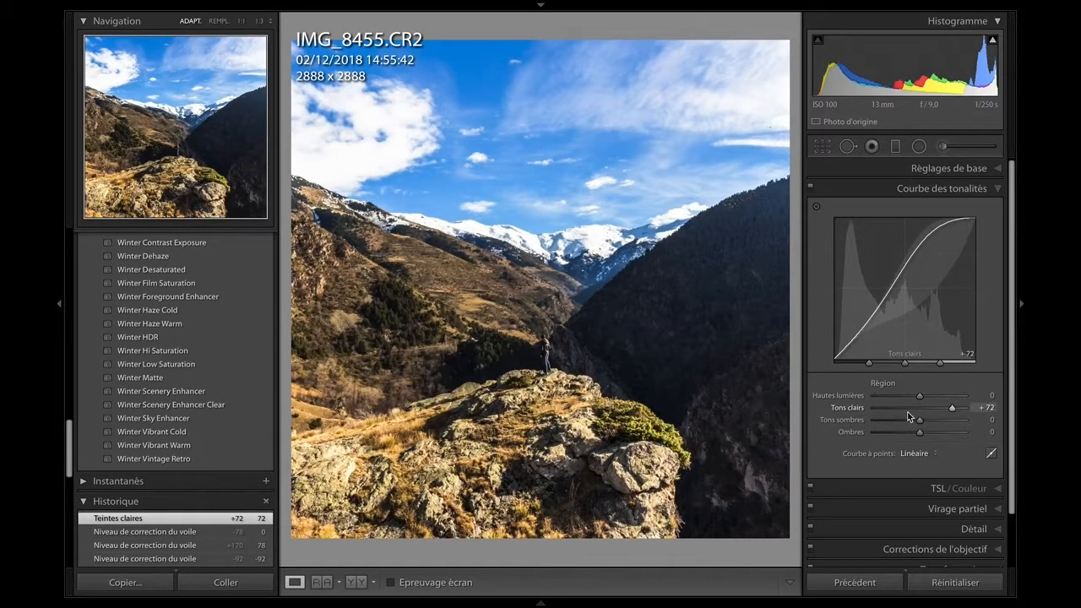
{"action": "left_click", "coordinate": [899, 420]}
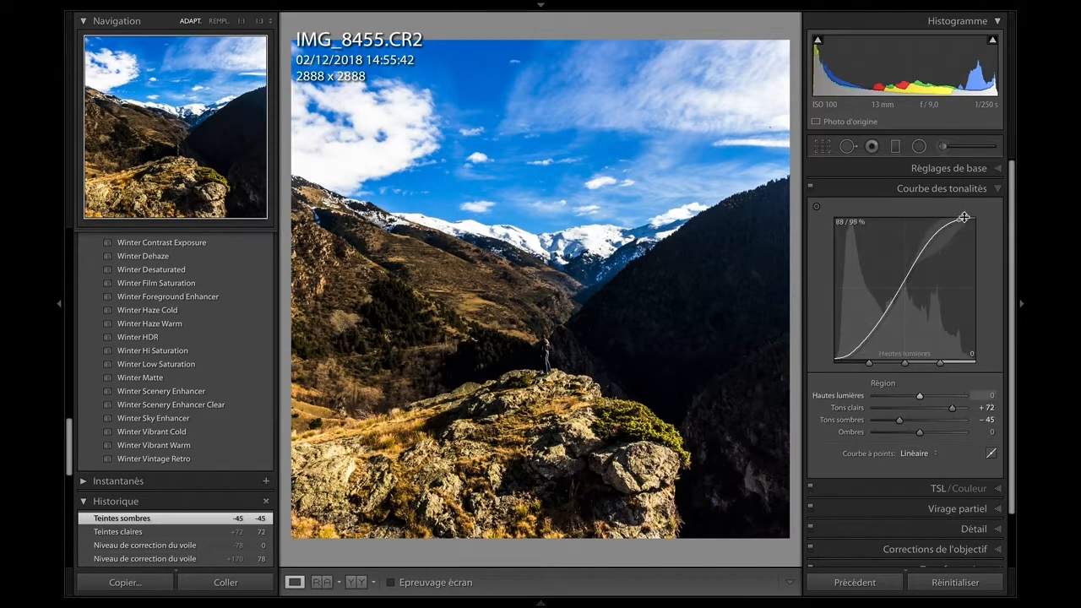
{"action": "right_click", "coordinate": [900, 301]}
{"action": "left_click", "coordinate": [902, 269]}
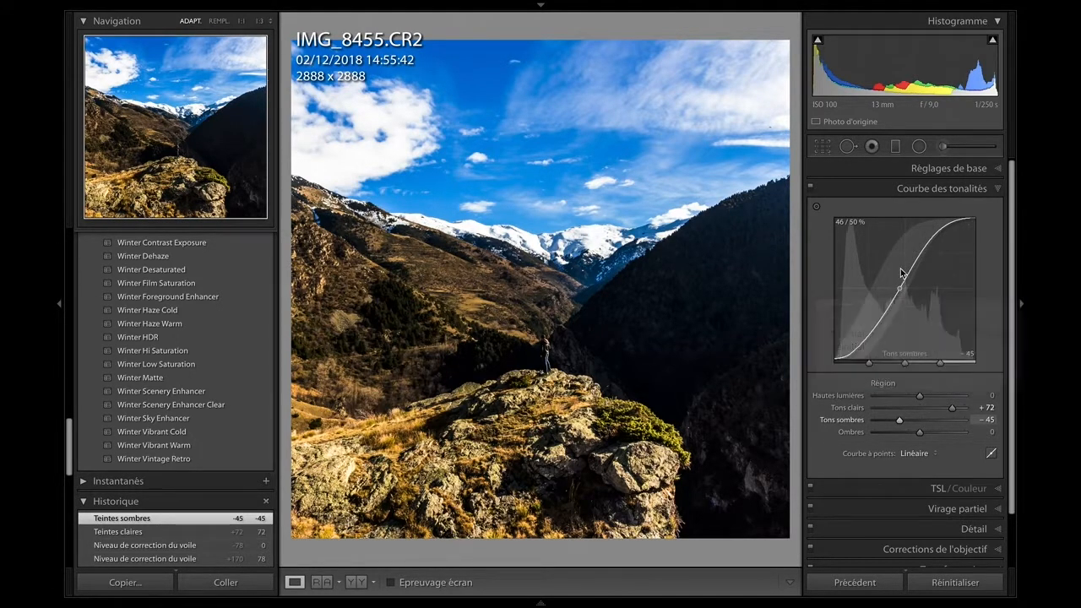
{"action": "right_click", "coordinate": [901, 284]}
{"action": "left_click", "coordinate": [906, 276]}
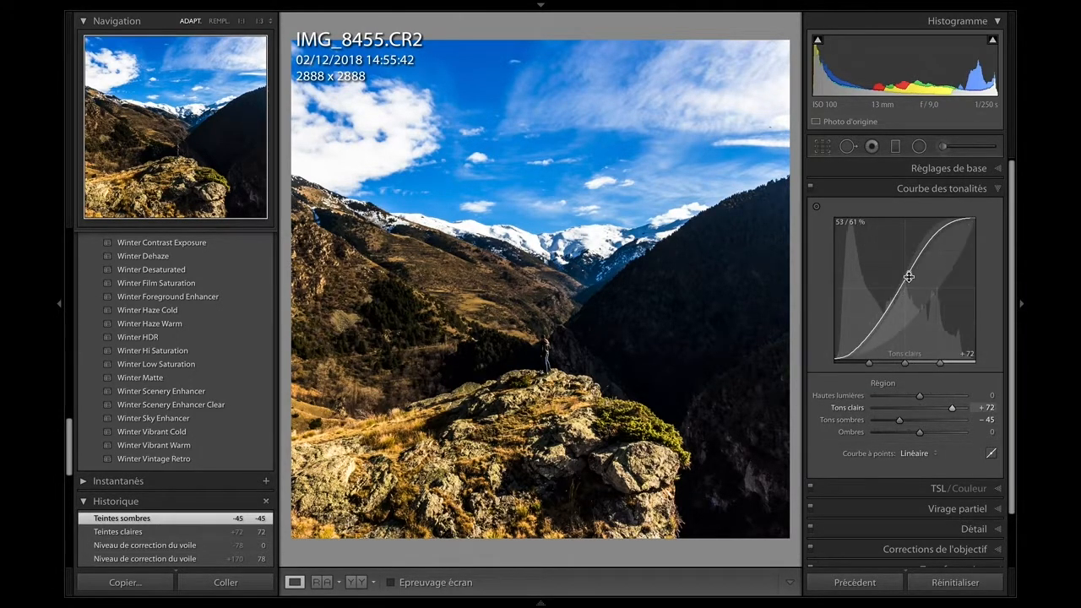
{"action": "right_click", "coordinate": [906, 279]}
{"action": "left_click", "coordinate": [908, 285]}
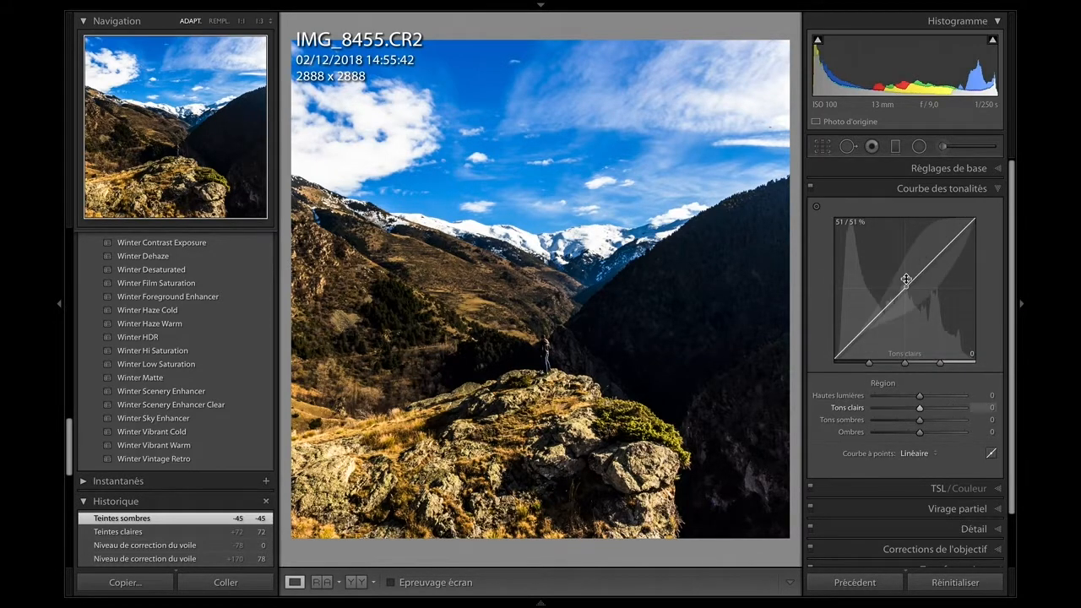
Switch the tone curve to point editing and lift the black point of the RGB curve to about 8.6 % output
{"action": "left_click", "coordinate": [991, 453]}
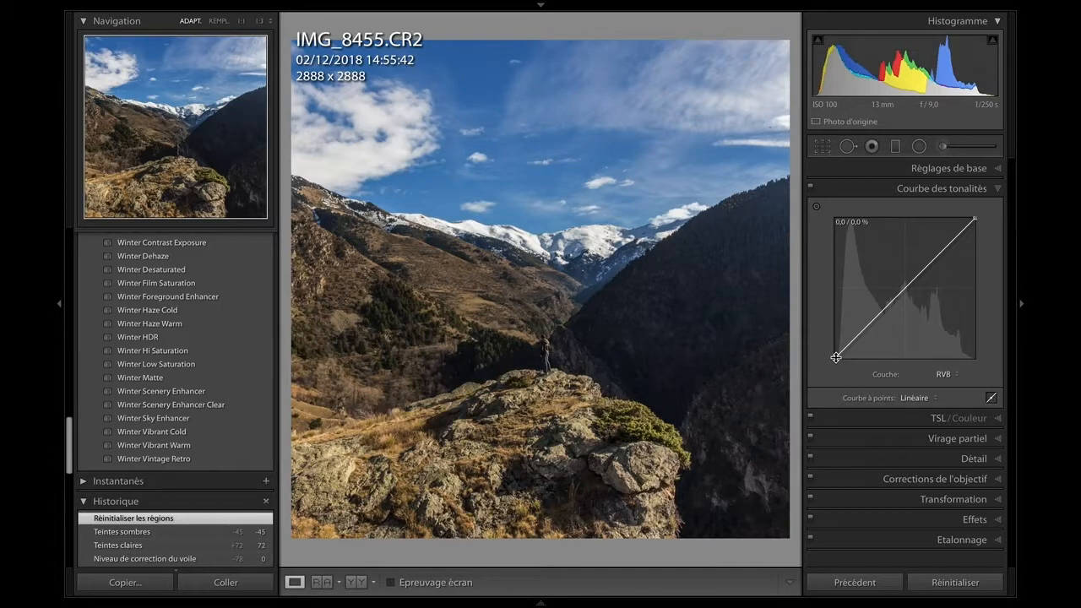
{"action": "mouse_move", "coordinate": [837, 358]}
{"action": "left_mouse_down"}
{"action": "mouse_move", "coordinate": [836, 346]}
{"action": "mouse_move", "coordinate": [823, 369]}
{"action": "mouse_move", "coordinate": [846, 302]}
{"action": "mouse_move", "coordinate": [830, 367]}
{"action": "mouse_move", "coordinate": [836, 340]}
{"action": "mouse_move", "coordinate": [838, 350]}
{"action": "left_mouse_up"}
{"action": "left_click_drag", "start_coordinate": [836, 353], "coordinate": [838, 346]}
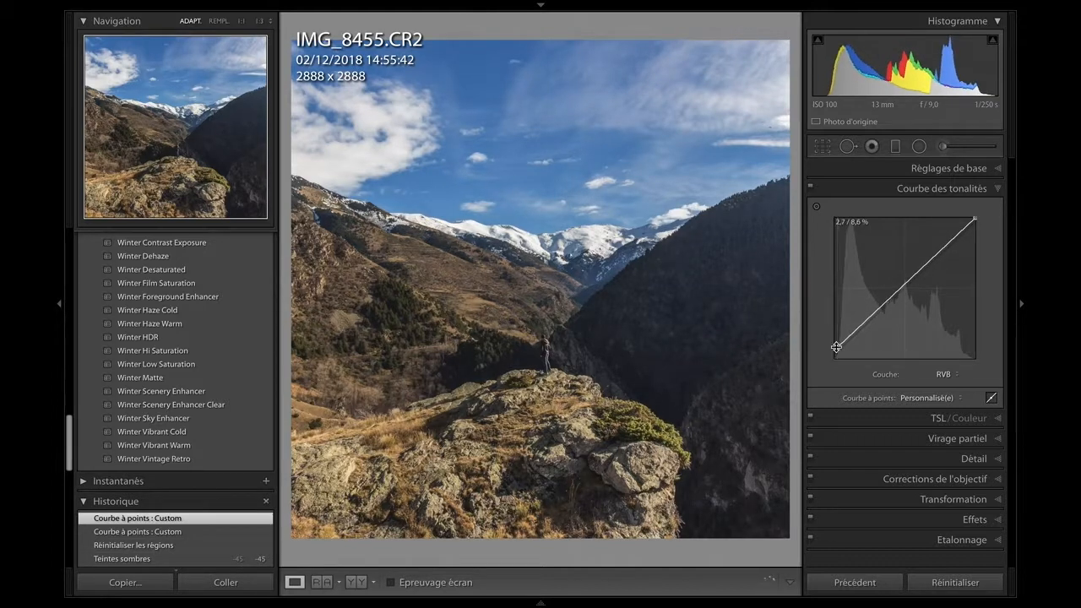
Shape a gentle S on the RGB curve with one point near 31 % in the darker tones and another near 64 %
{"action": "left_click", "coordinate": [816, 206]}
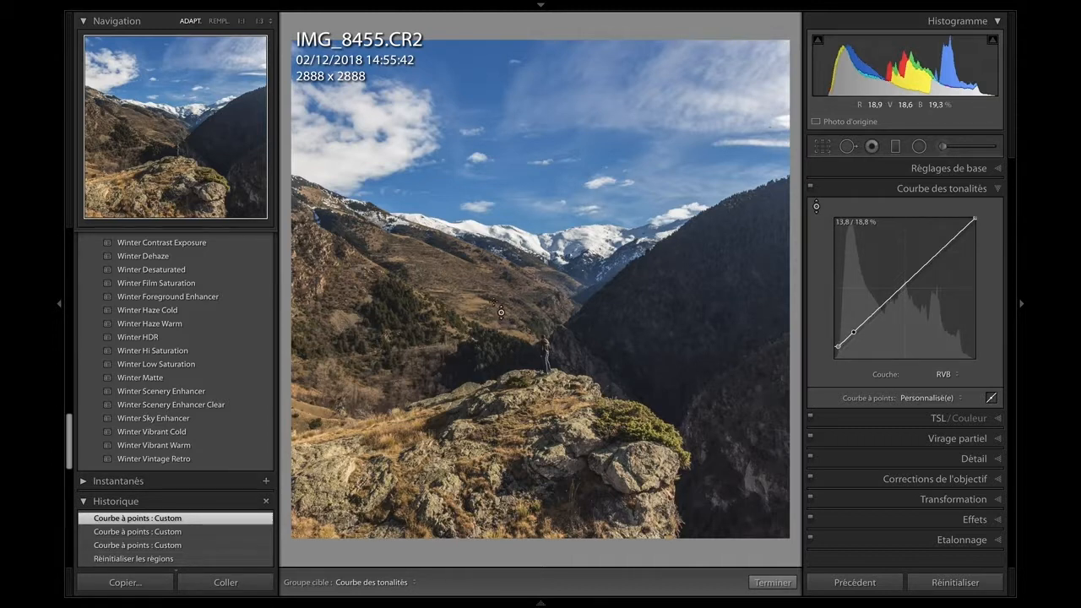
{"action": "left_click", "coordinate": [462, 280]}
{"action": "left_click_drag", "start_coordinate": [877, 311], "coordinate": [878, 313]}
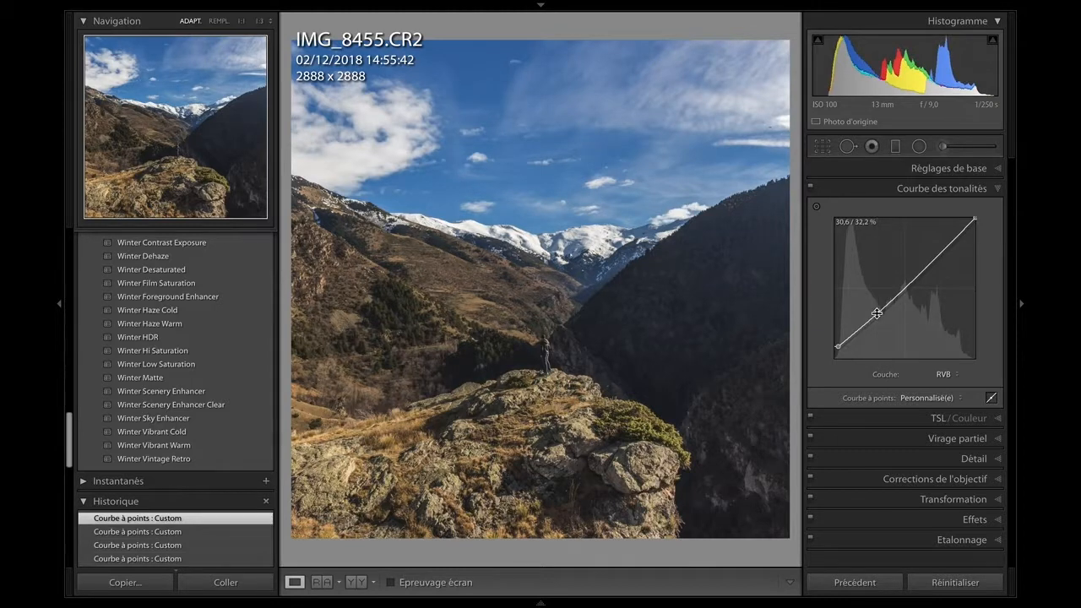
{"action": "left_click", "coordinate": [816, 206]}
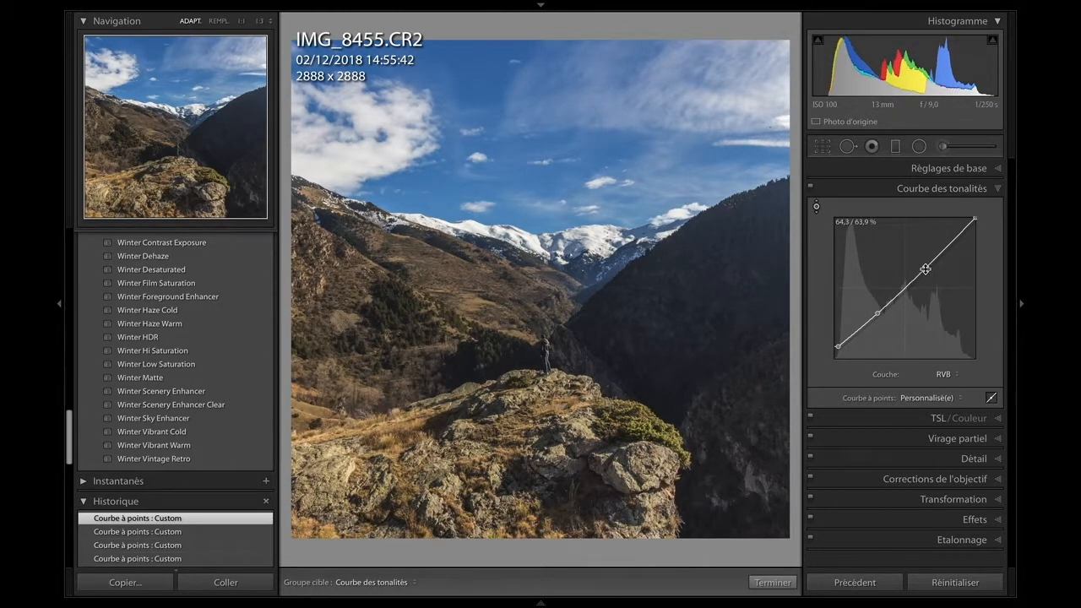
{"action": "left_click_drag", "start_coordinate": [925, 269], "coordinate": [925, 269]}
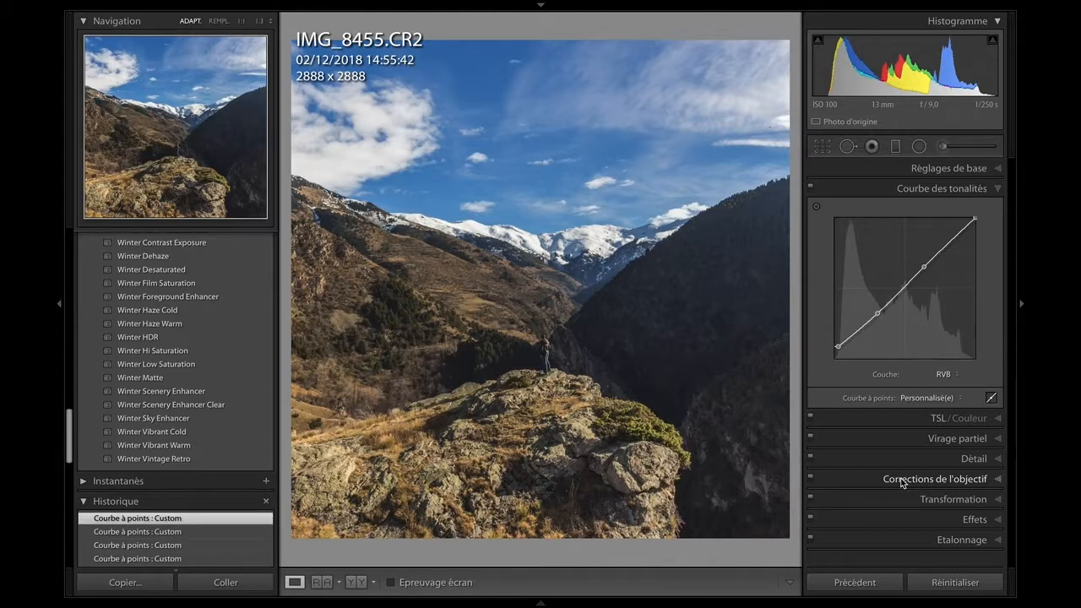
Compare the photo with the tone curve off and on, and lift the curve's black point slightly more
{"action": "left_click", "coordinate": [810, 186]}
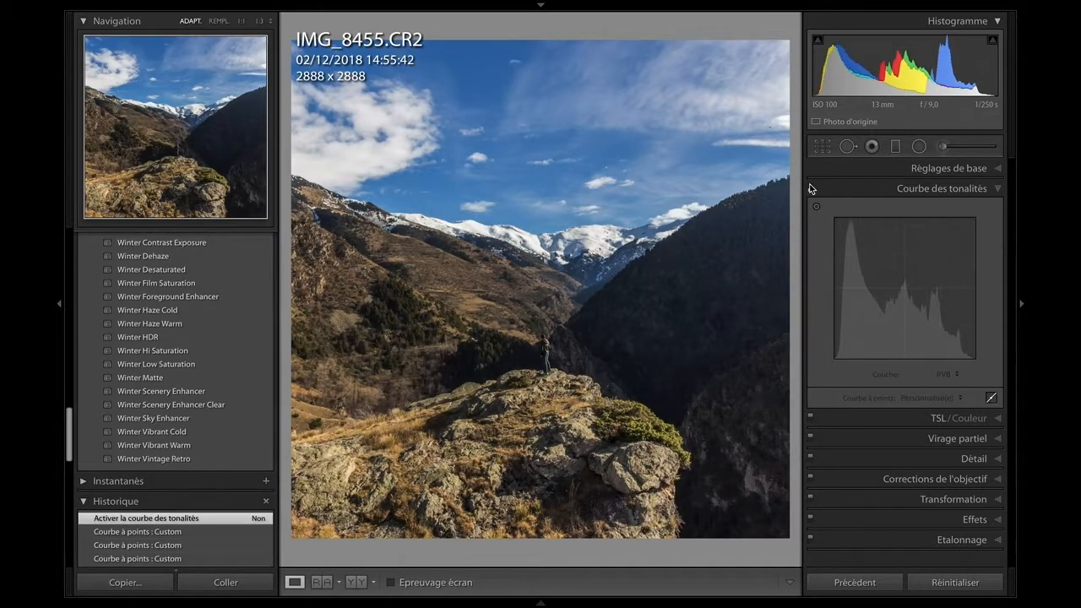
{"action": "left_click", "coordinate": [810, 187]}
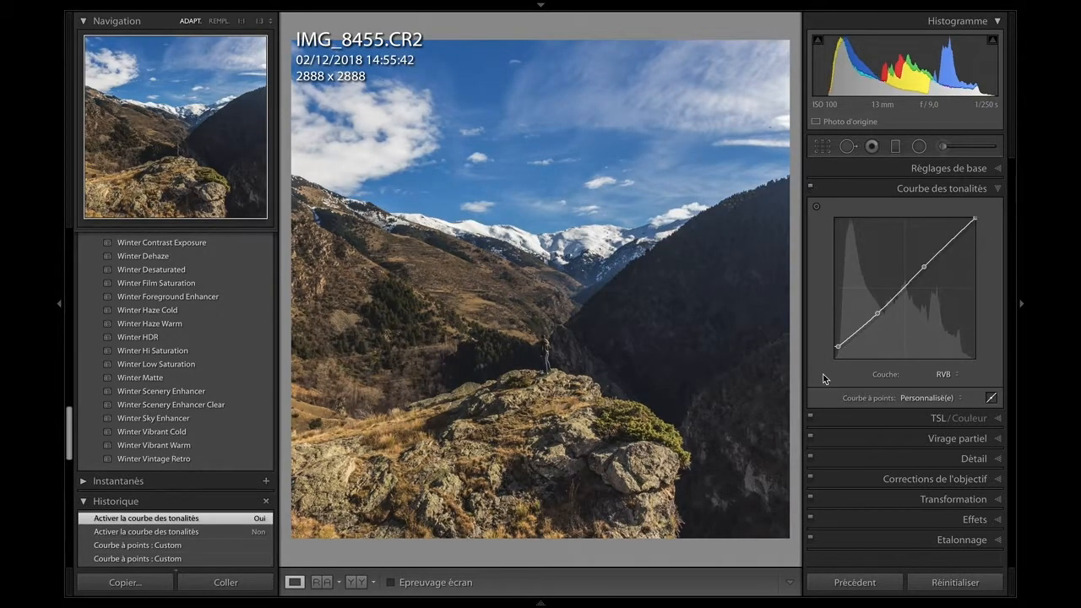
{"action": "left_click_drag", "start_coordinate": [837, 346], "coordinate": [838, 344]}
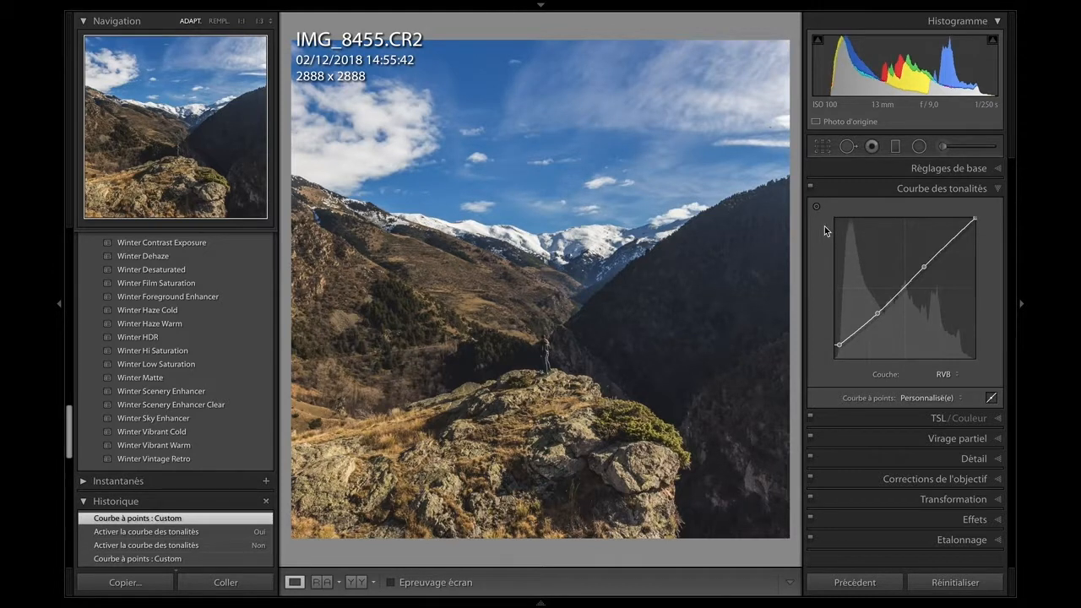
{"action": "left_click", "coordinate": [871, 189]}
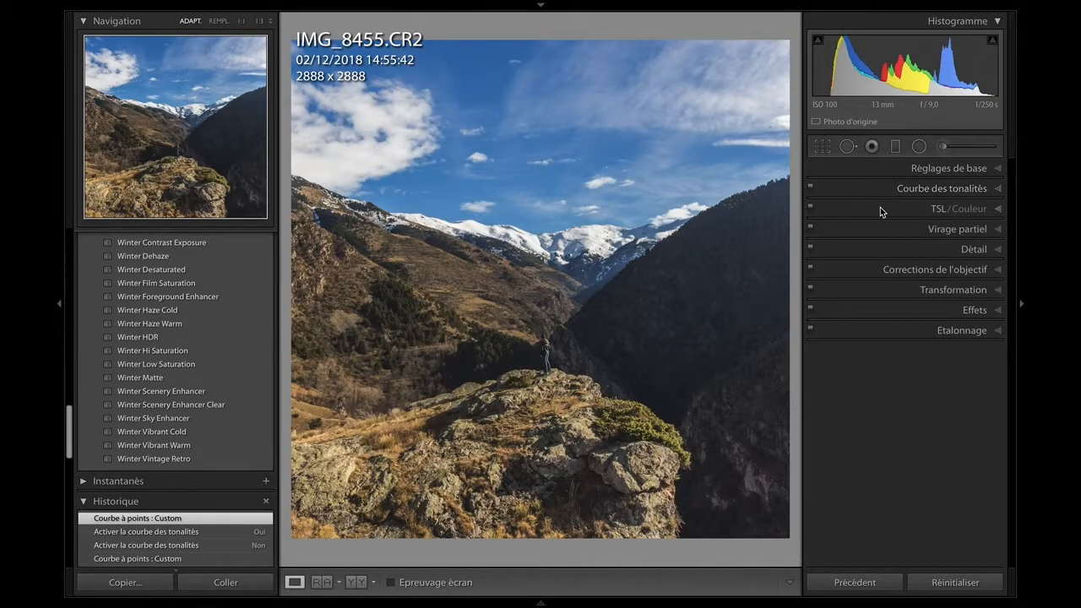
Shift the hues of the rocks and snowy mountains with the targeted adjustment, and set the yellow hue to -14
{"action": "left_click", "coordinate": [902, 211]}
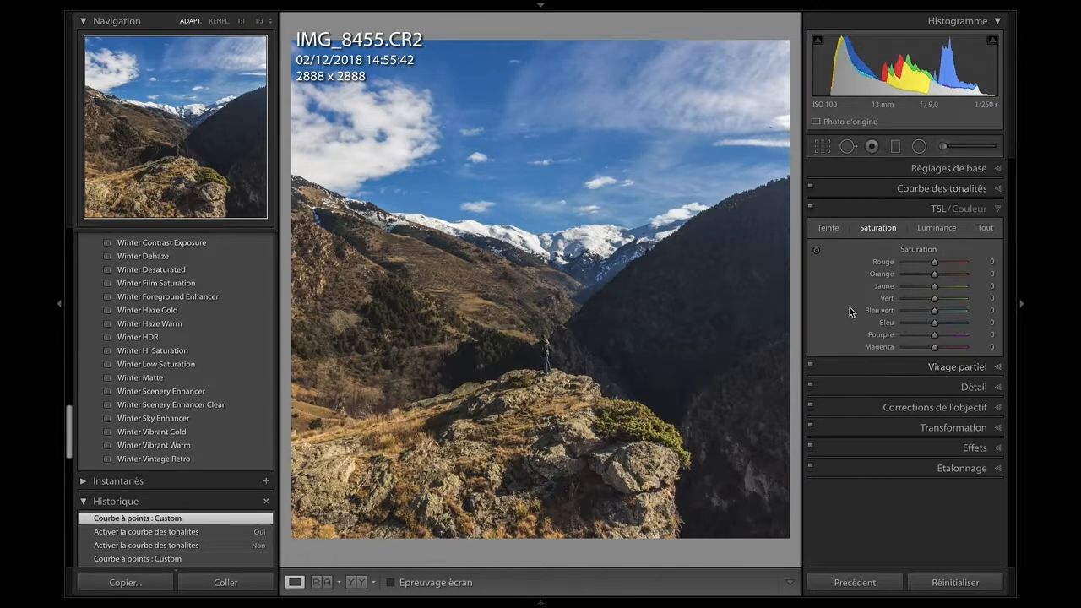
{"action": "left_click", "coordinate": [829, 228]}
{"action": "left_click", "coordinate": [817, 250]}
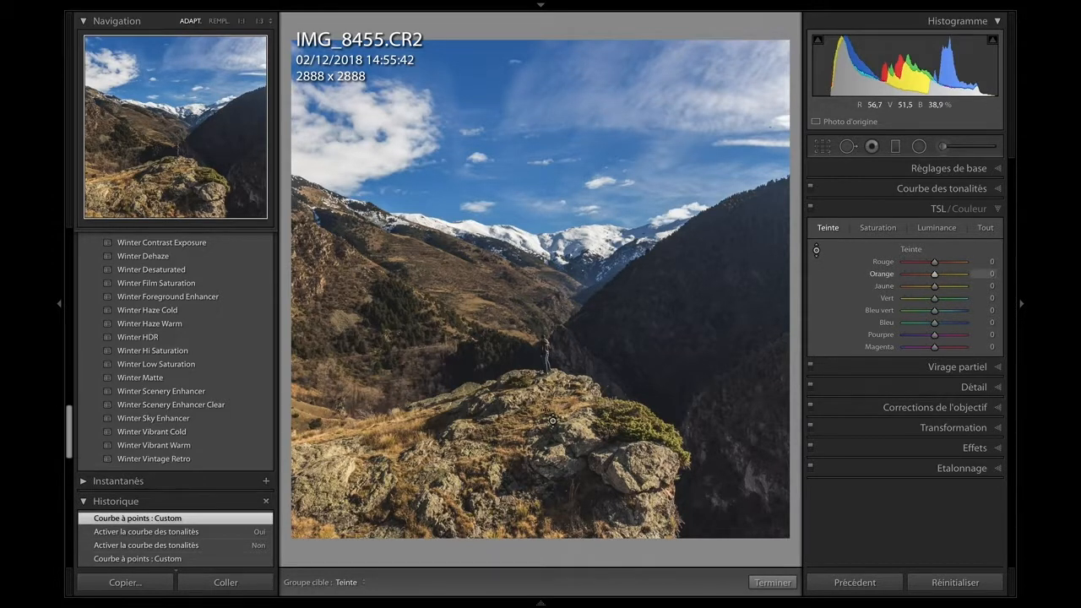
{"action": "left_click_drag", "start_coordinate": [552, 420], "coordinate": [553, 419]}
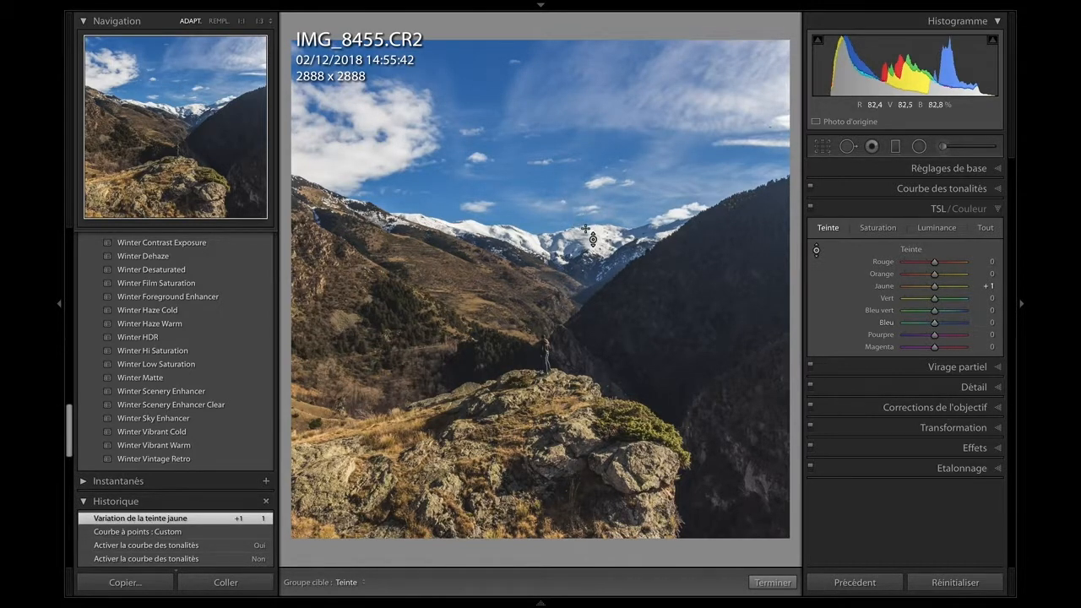
{"action": "left_click_drag", "start_coordinate": [586, 229], "coordinate": [597, 246]}
{"action": "mouse_move", "coordinate": [936, 286]}
{"action": "left_mouse_down"}
{"action": "mouse_move", "coordinate": [971, 287]}
{"action": "mouse_move", "coordinate": [931, 286]}
{"action": "left_mouse_up"}
{"action": "left_click", "coordinate": [918, 288]}
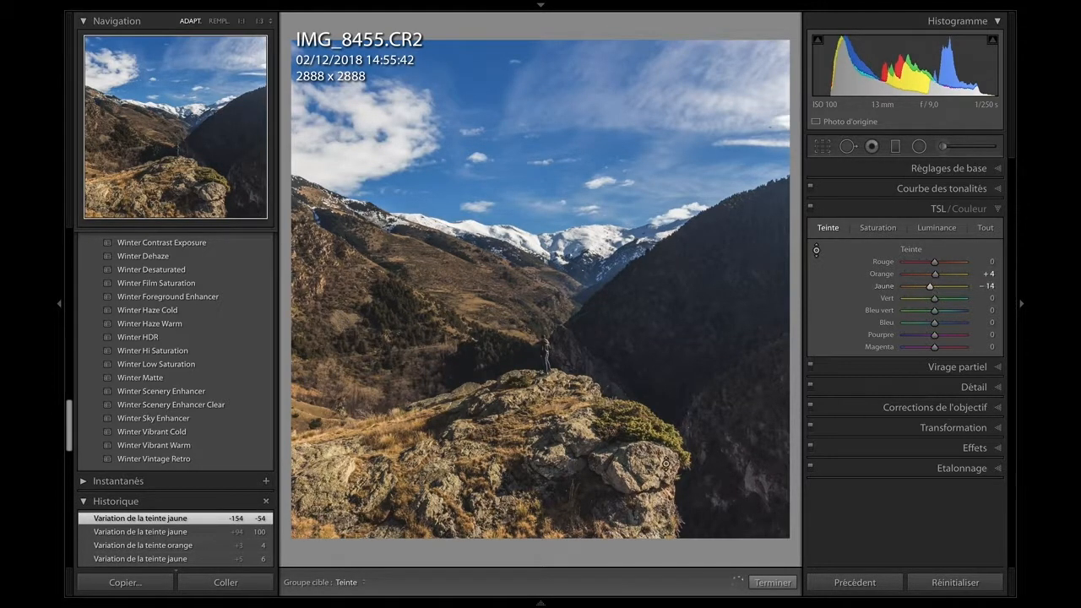
Try the orange hue at -78 and +64, and set it to -4
{"action": "left_click", "coordinate": [911, 275]}
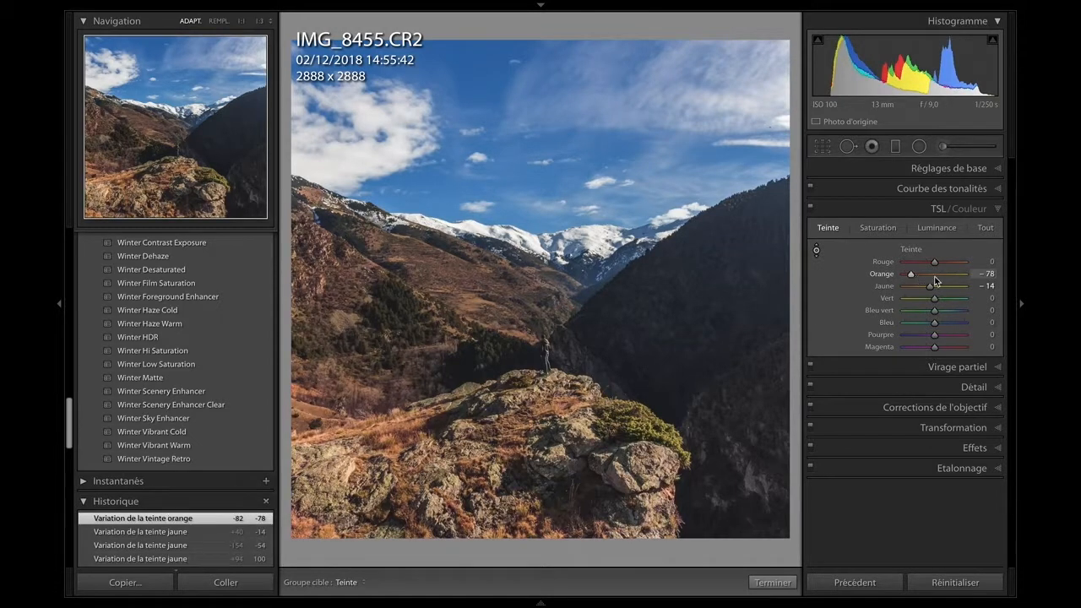
{"action": "left_click", "coordinate": [954, 274]}
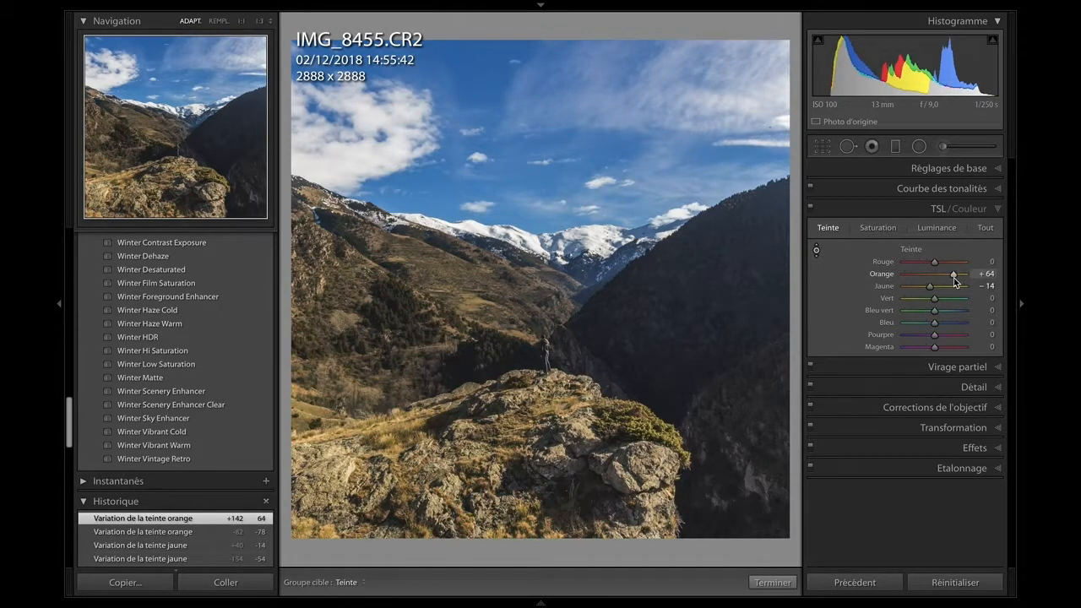
{"action": "left_click", "coordinate": [934, 277]}
{"action": "left_click_drag", "start_coordinate": [934, 281], "coordinate": [934, 277]}
Set the blue saturation to +12 and the green luminance to +18
{"action": "left_click", "coordinate": [921, 233]}
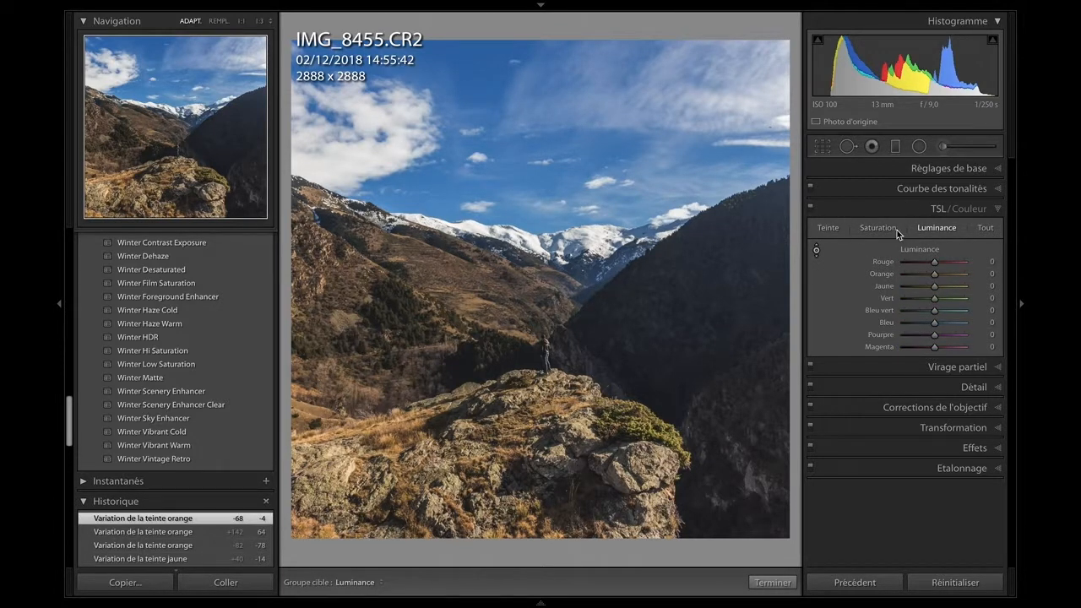
{"action": "left_click", "coordinate": [882, 228]}
{"action": "left_click_drag", "start_coordinate": [935, 323], "coordinate": [940, 325]}
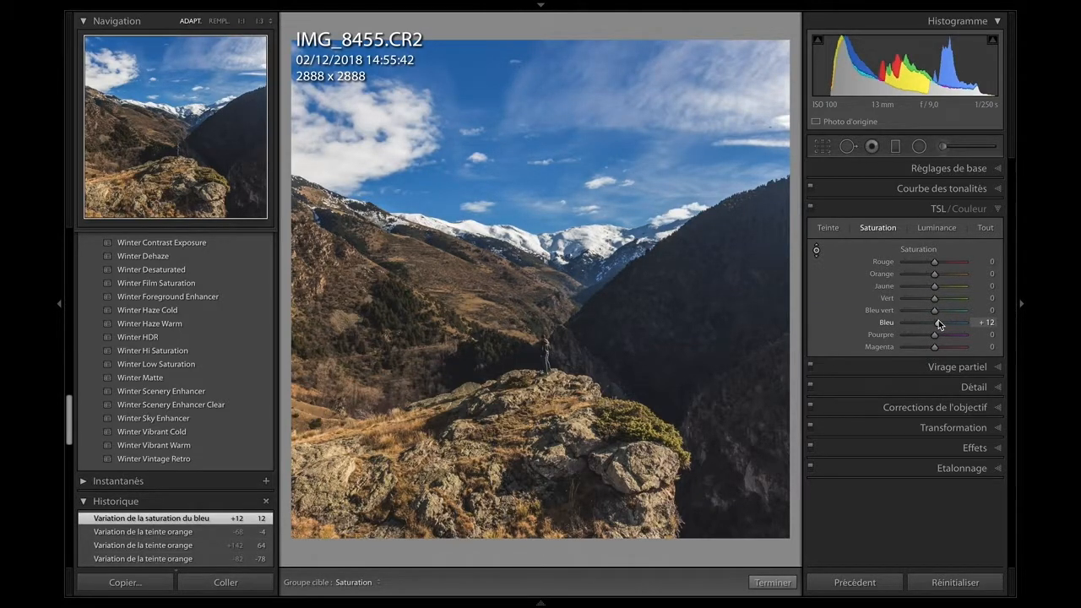
{"action": "left_click", "coordinate": [919, 230]}
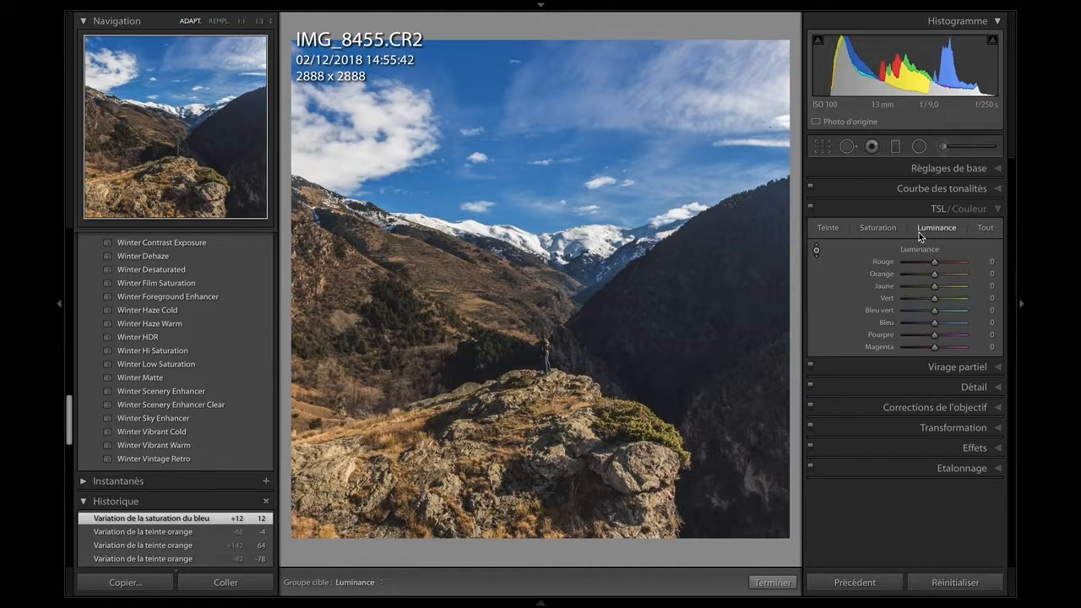
{"action": "left_click_drag", "start_coordinate": [933, 300], "coordinate": [939, 297]}
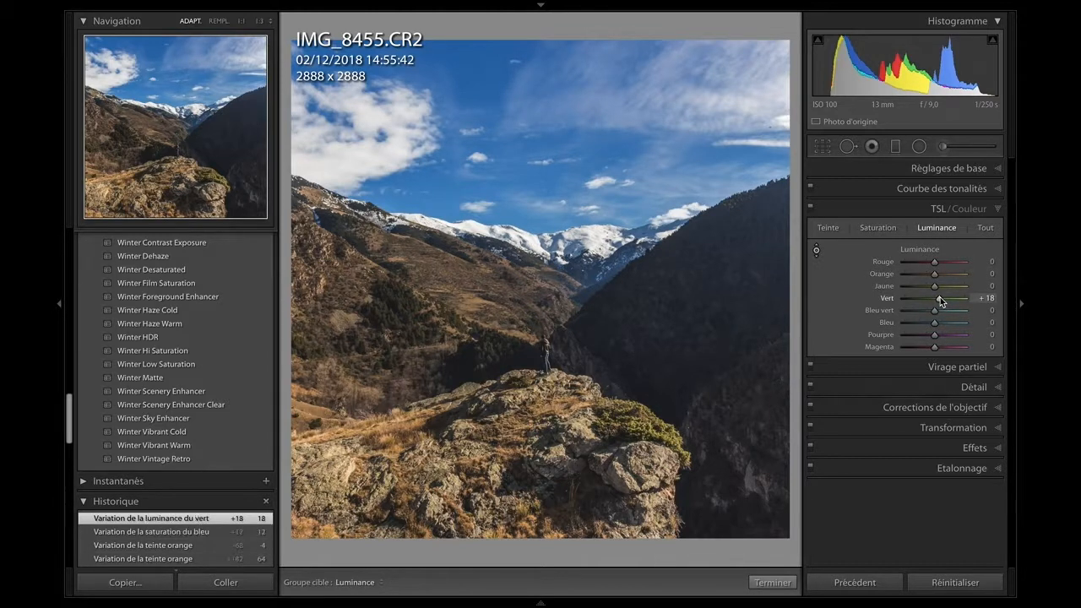
{"action": "left_click", "coordinate": [899, 212]}
Tint the highlights warm in split toning with hue 37 and saturation 13
{"action": "left_click", "coordinate": [909, 234]}
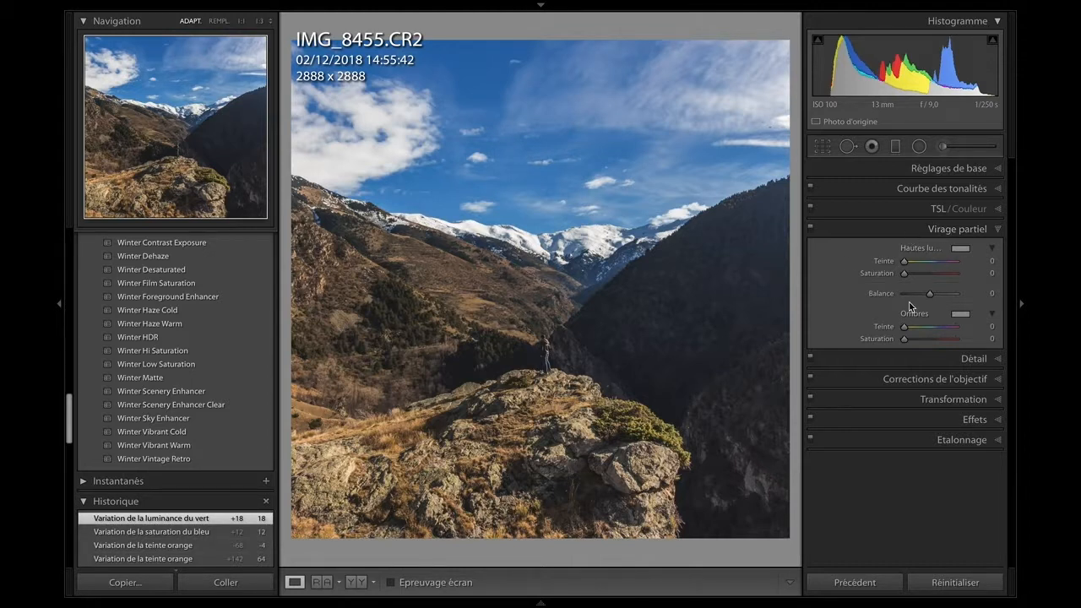
{"action": "left_click", "coordinate": [959, 250]}
{"action": "mouse_move", "coordinate": [708, 247]}
{"action": "left_mouse_down"}
{"action": "mouse_move", "coordinate": [710, 236]}
{"action": "mouse_move", "coordinate": [701, 301]}
{"action": "left_mouse_up"}
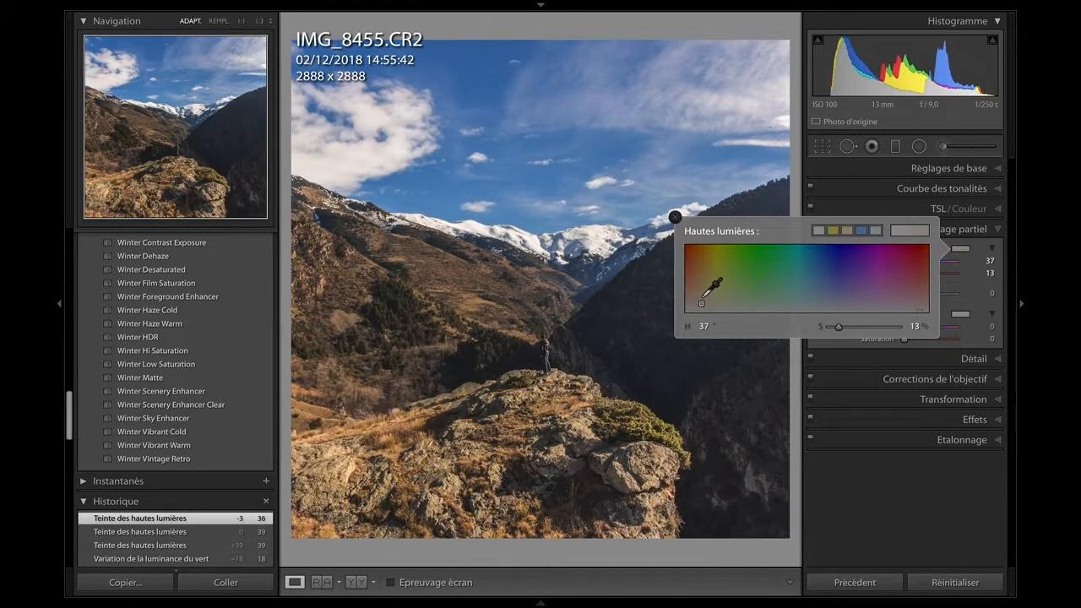
{"action": "left_click", "coordinate": [674, 218]}
Compare the photo with split toning off and on, and check the chosen highlight colour
{"action": "left_click", "coordinate": [809, 231]}
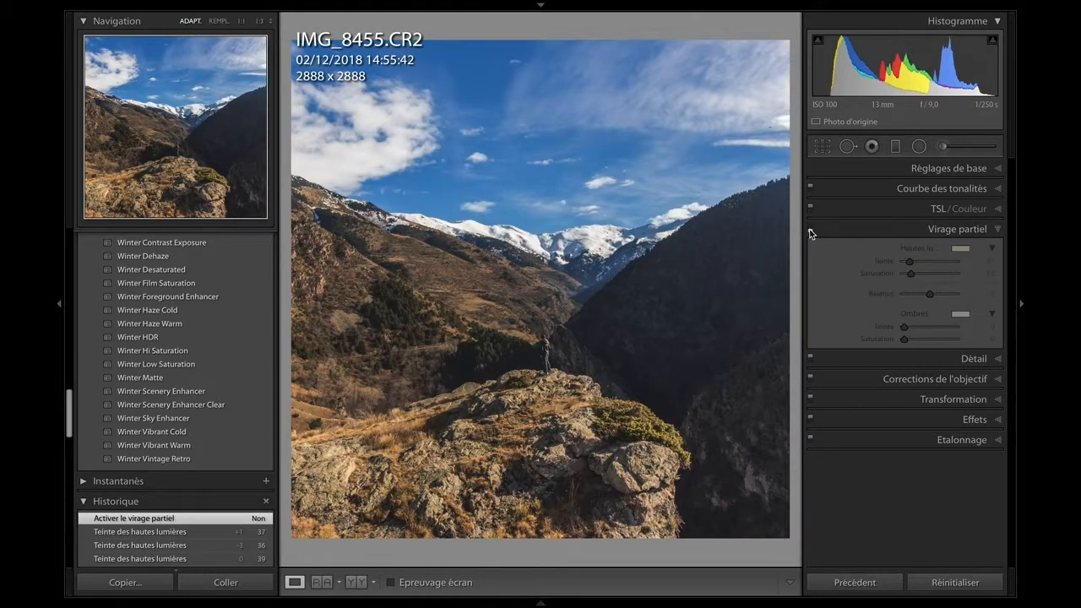
{"action": "left_click", "coordinate": [809, 231]}
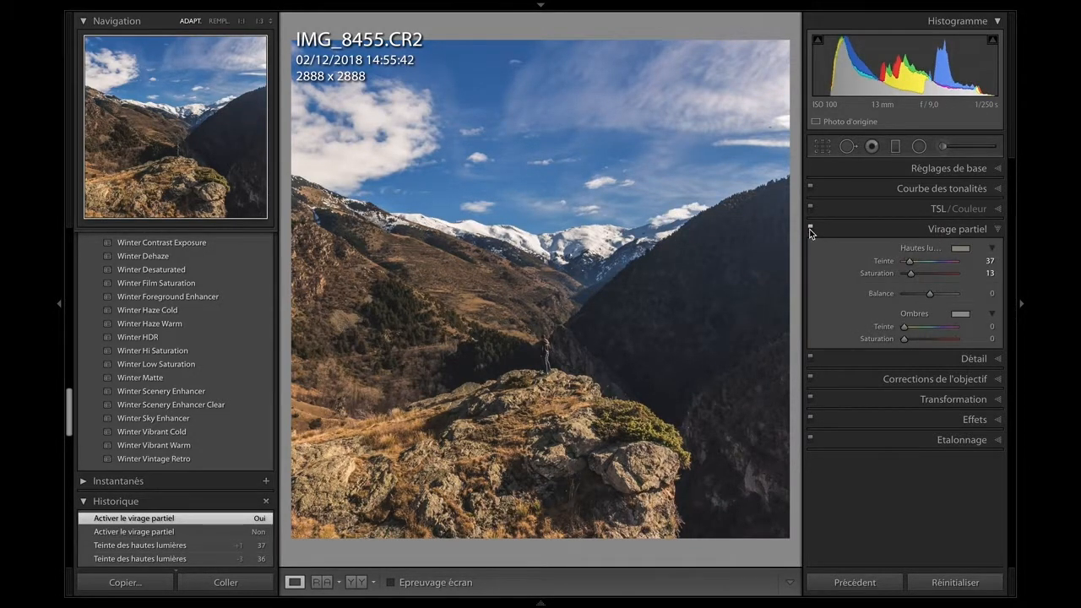
{"action": "left_click", "coordinate": [809, 231]}
{"action": "left_click", "coordinate": [809, 231]}
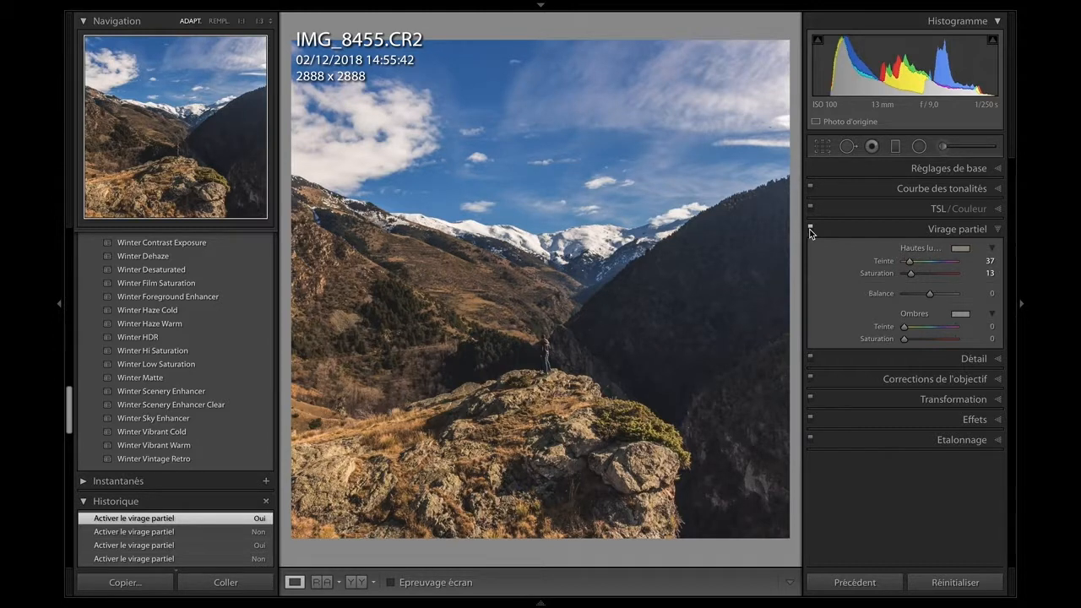
{"action": "left_click", "coordinate": [962, 248]}
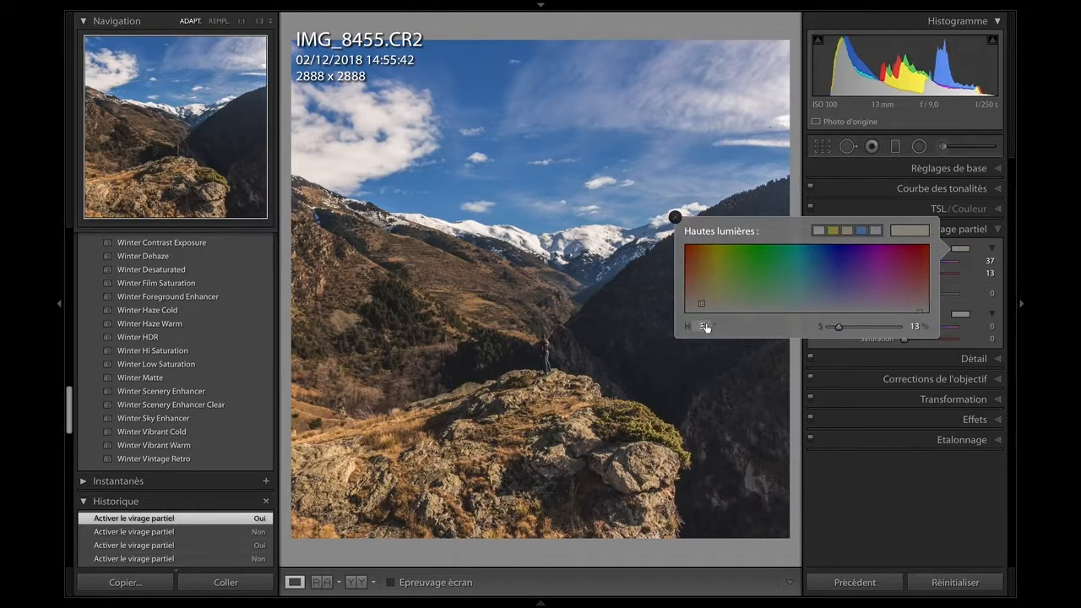
{"action": "left_click", "coordinate": [967, 250]}
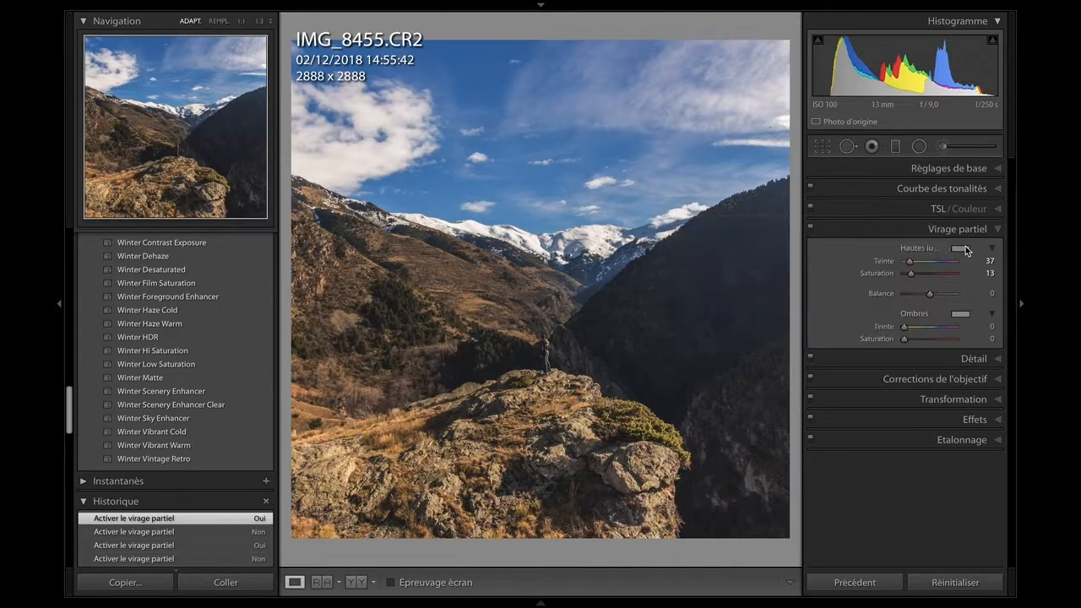
Tint the shadows blue with hue 217 and saturation 8, and compare the photo with split toning off and on
{"action": "left_click", "coordinate": [967, 316]}
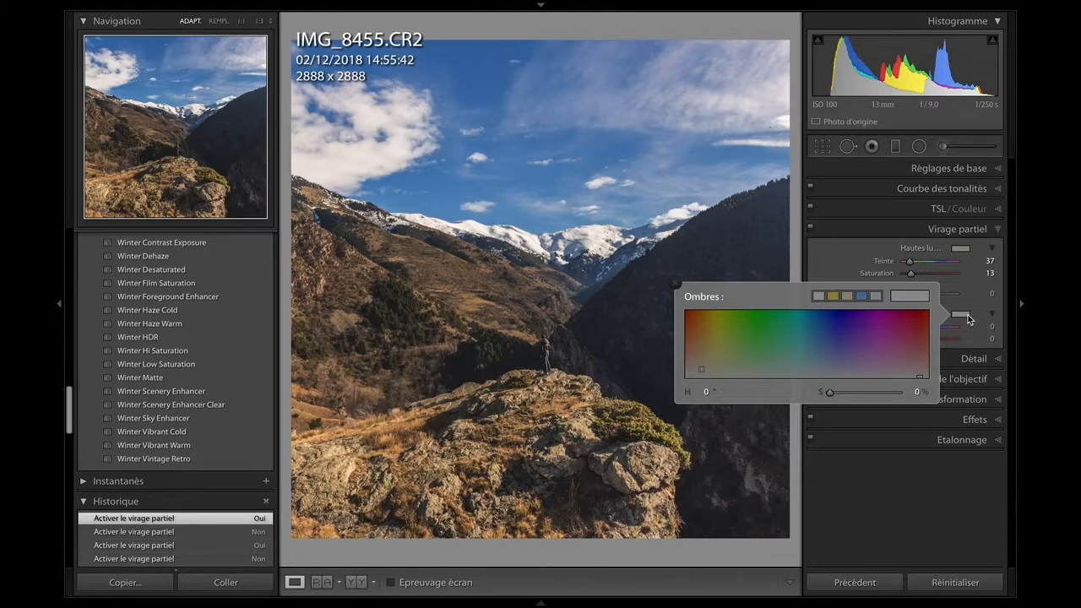
{"action": "mouse_move", "coordinate": [838, 346]}
{"action": "left_mouse_down"}
{"action": "mouse_move", "coordinate": [822, 360]}
{"action": "mouse_move", "coordinate": [836, 392]}
{"action": "left_mouse_up"}
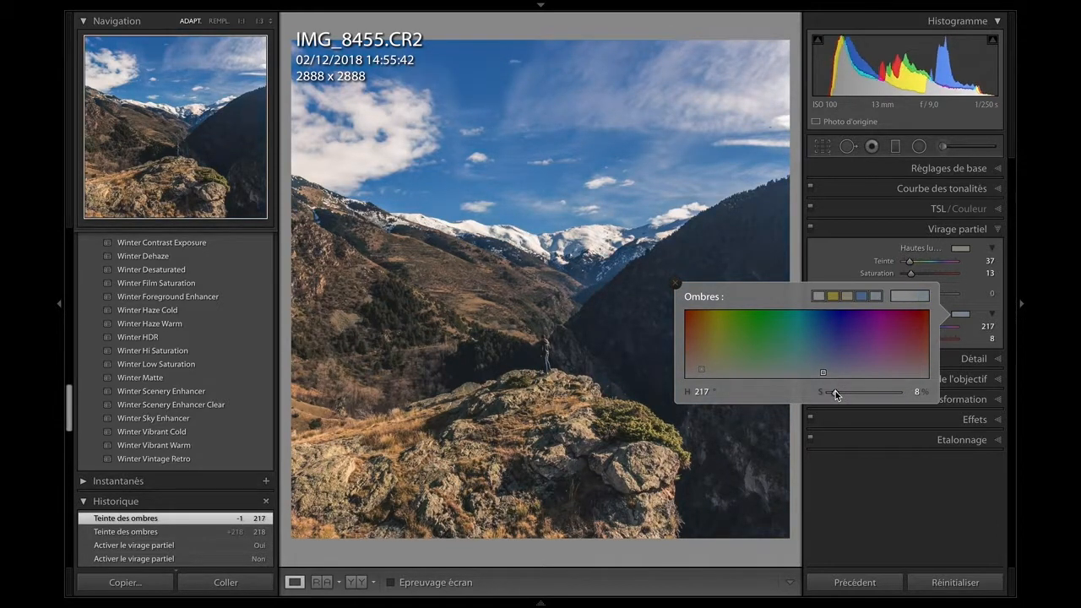
{"action": "left_click", "coordinate": [673, 283]}
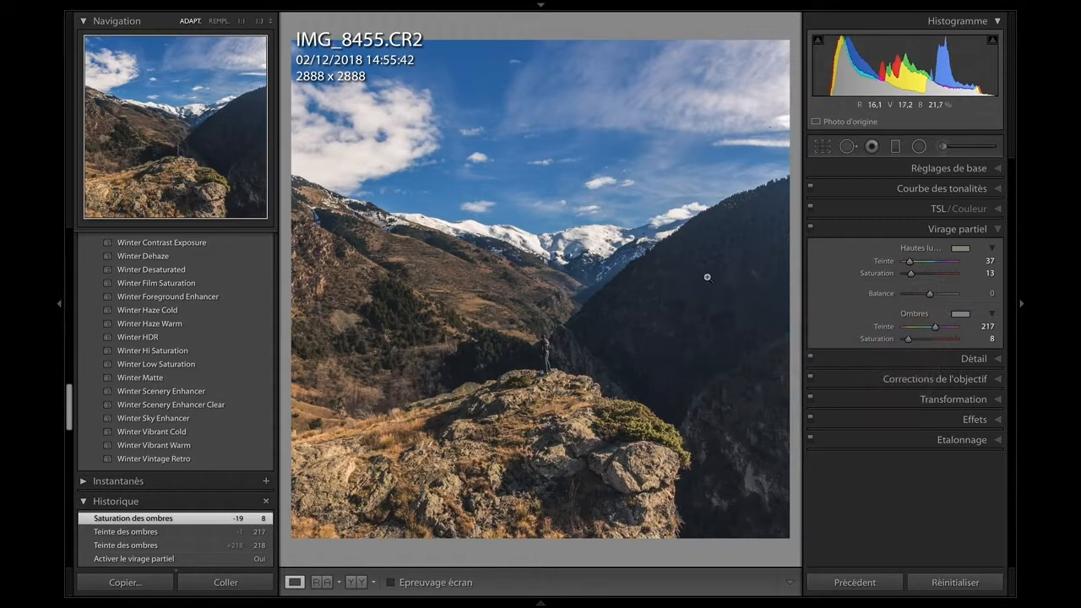
{"action": "left_click", "coordinate": [810, 229]}
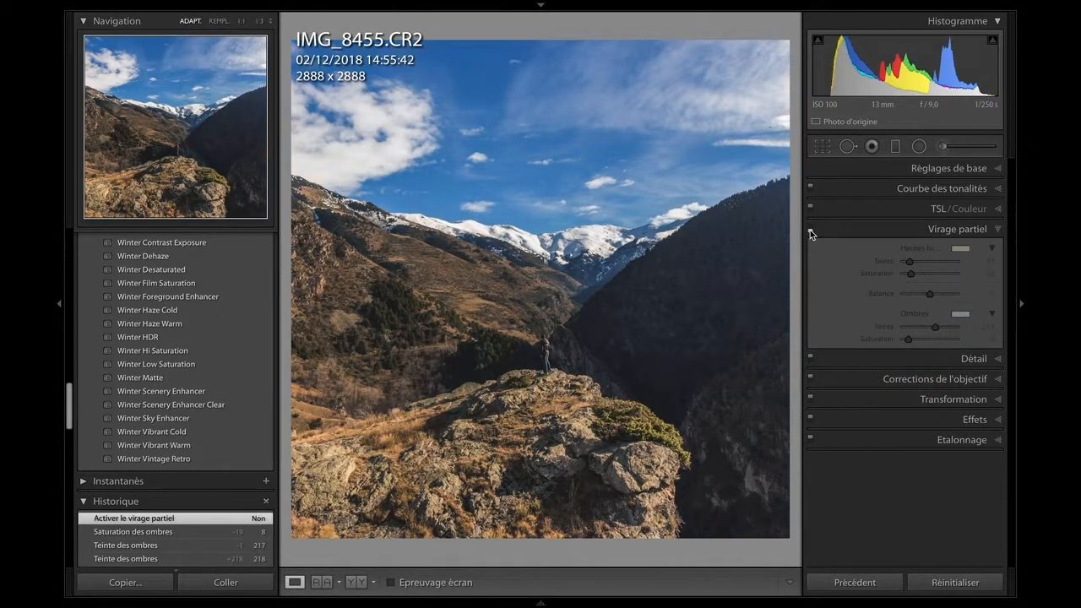
{"action": "left_click", "coordinate": [810, 230]}
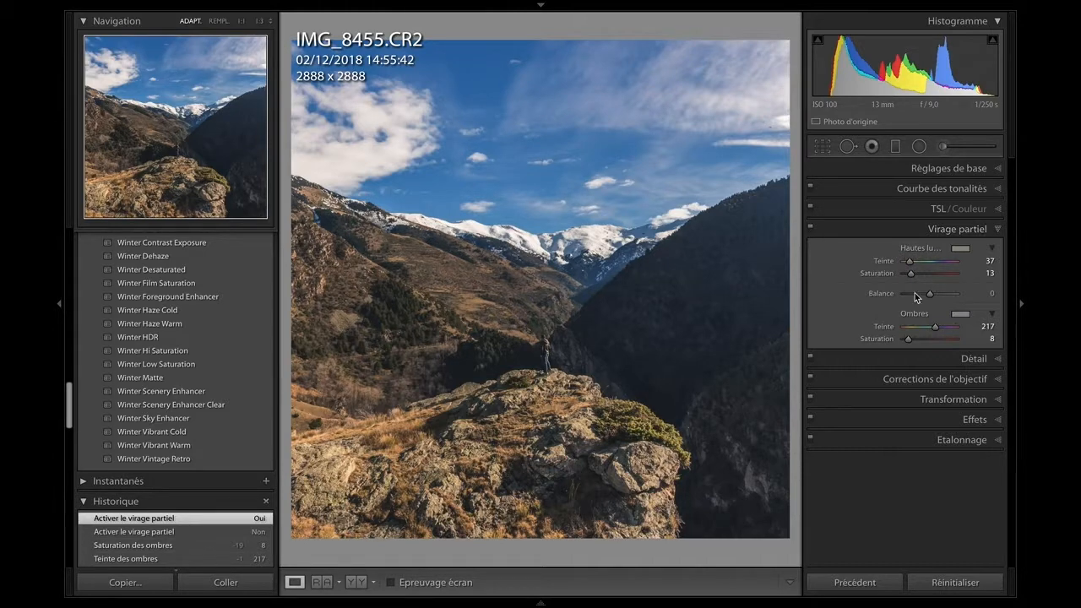
Try a split toning balance of +33 and compare the photo with the toning off and on
{"action": "left_click_drag", "start_coordinate": [915, 293], "coordinate": [936, 295]}
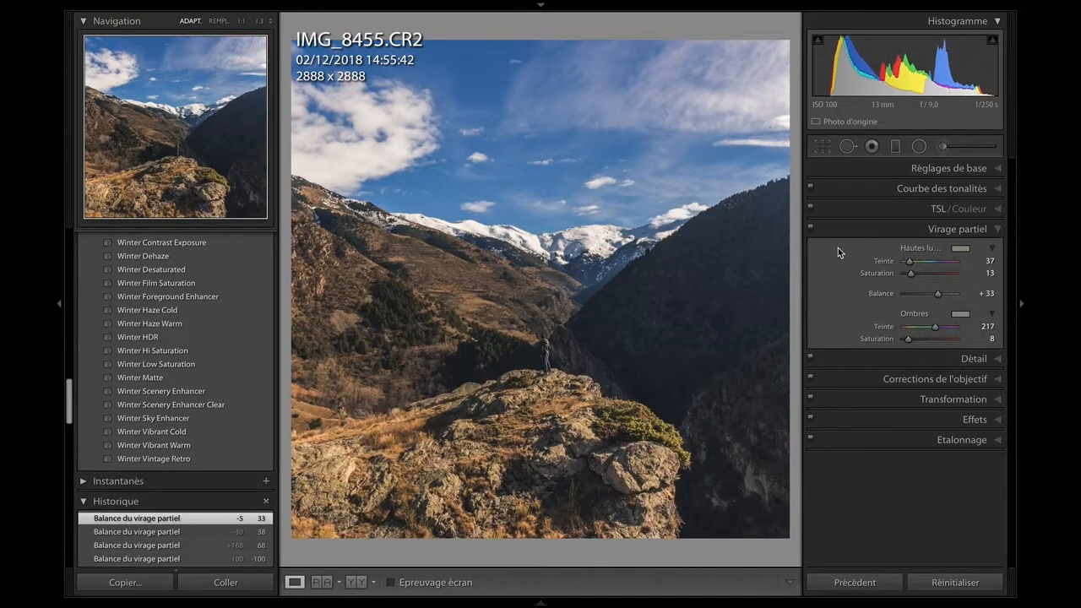
{"action": "left_click", "coordinate": [810, 228]}
{"action": "left_click", "coordinate": [810, 230]}
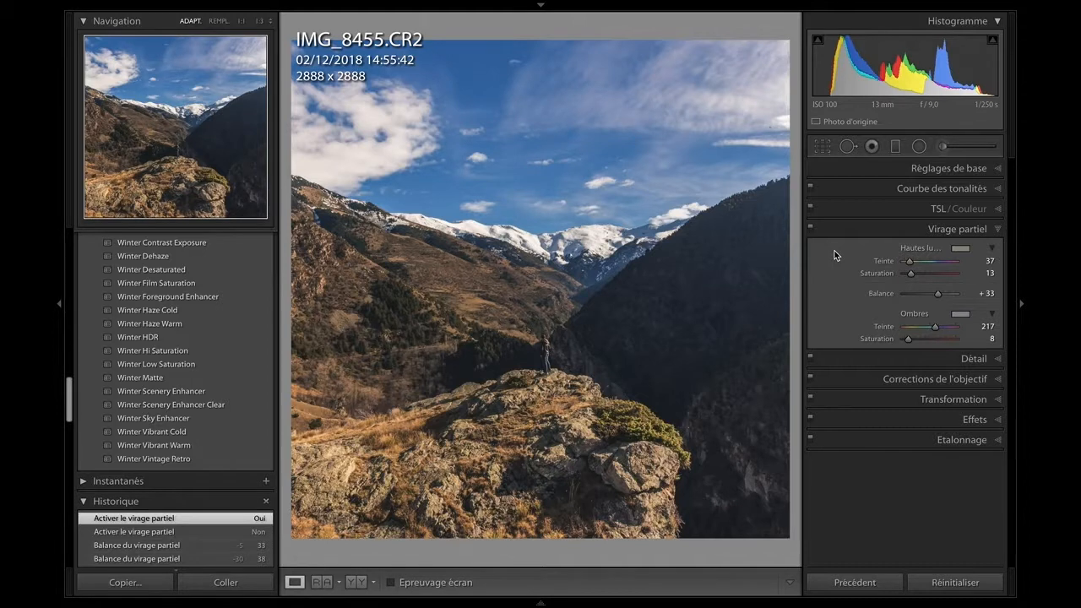
Set the shadow tint saturation to 9 and the split toning balance to +16
{"action": "left_click", "coordinate": [910, 341]}
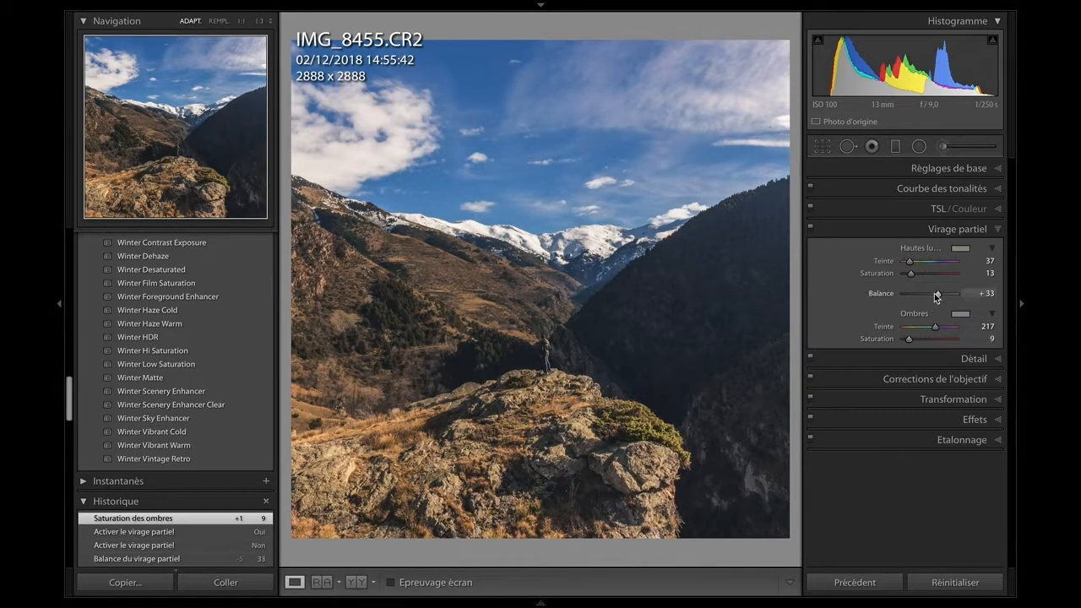
{"action": "left_click_drag", "start_coordinate": [937, 293], "coordinate": [932, 294]}
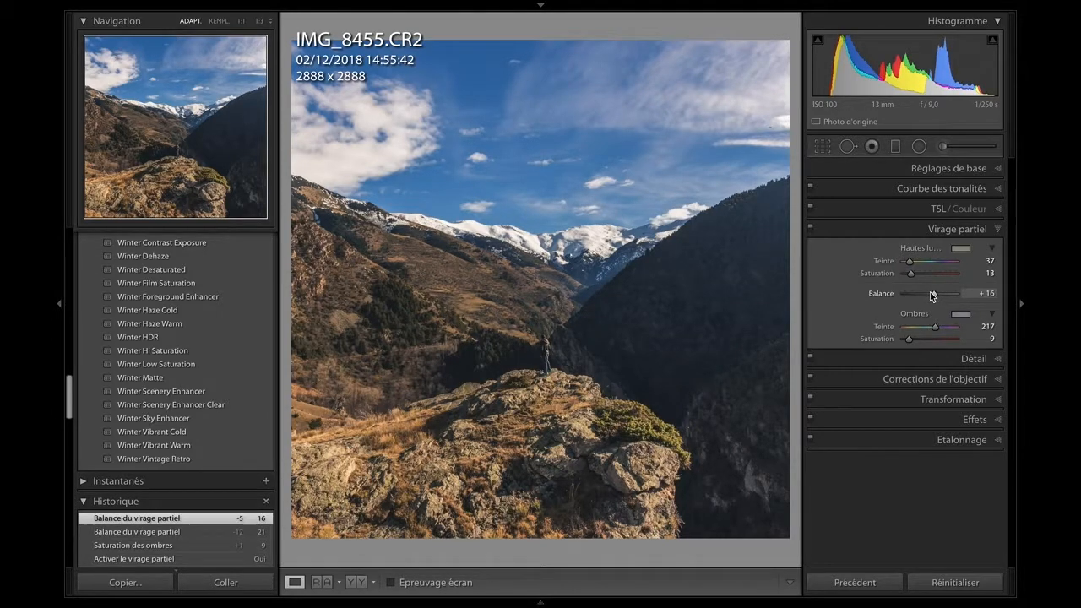
{"action": "left_click", "coordinate": [899, 233]}
Set the sharpening amount to 27 and show the whole photo in the detail preview
{"action": "left_click", "coordinate": [905, 248]}
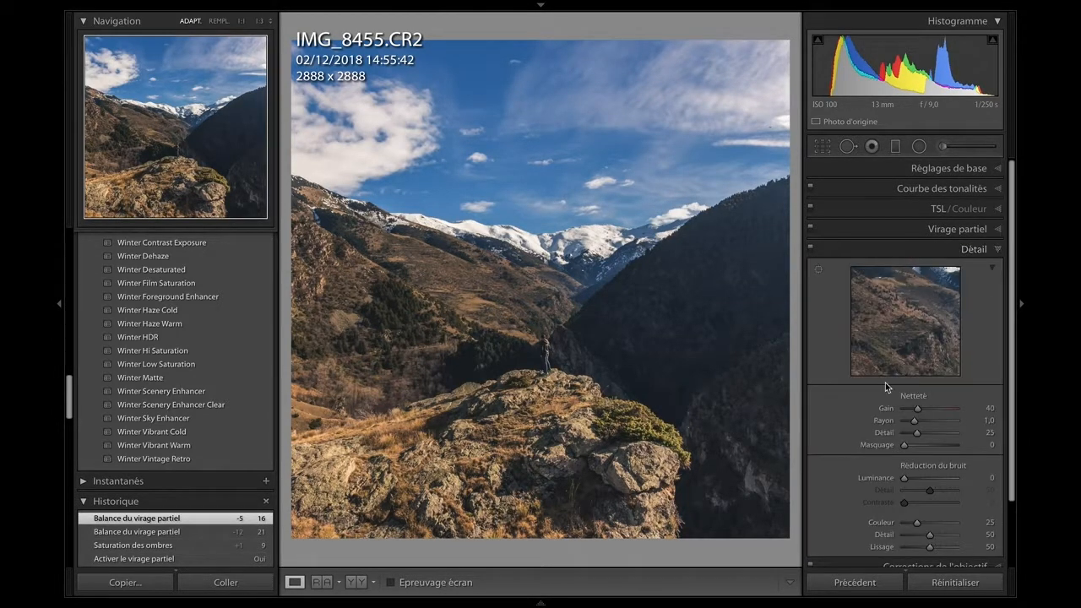
{"action": "left_click_drag", "start_coordinate": [917, 412], "coordinate": [911, 413]}
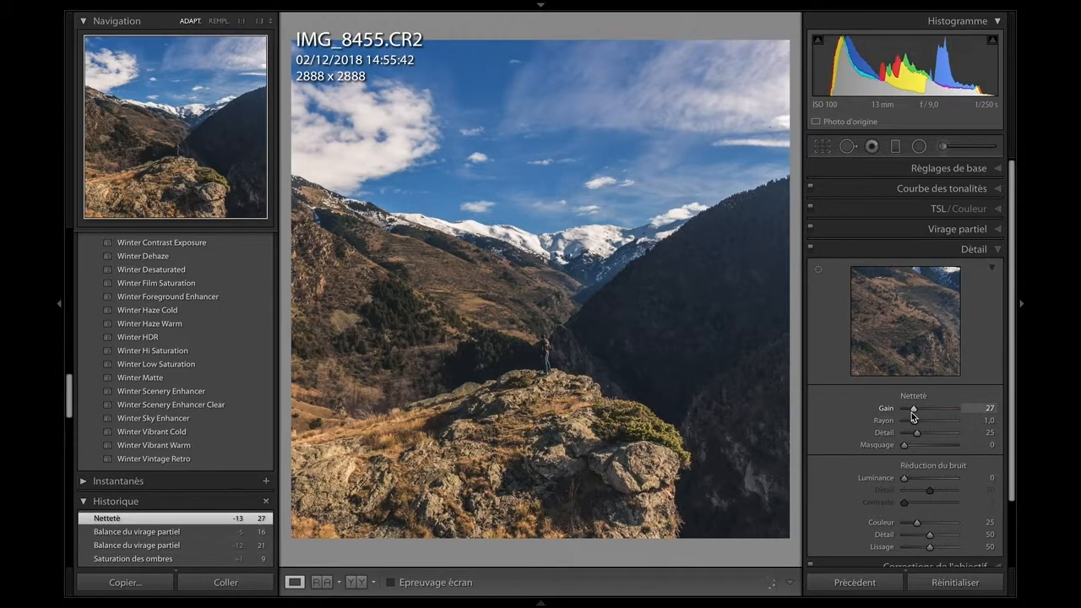
{"action": "left_click", "coordinate": [906, 340]}
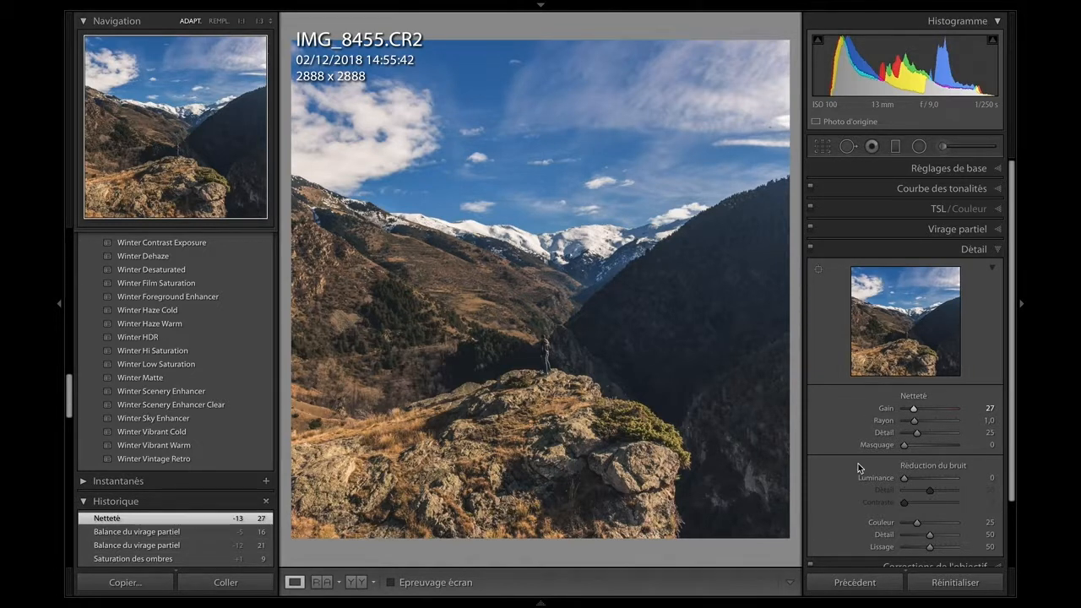
Apply luminance noise reduction of 13, and raise it to 100 while viewing the hiker at 1:1
{"action": "scroll", "coordinate": [861, 470], "scroll_direction": "down", "scroll_amount": 1}
{"action": "left_click_drag", "start_coordinate": [908, 471], "coordinate": [912, 475]}
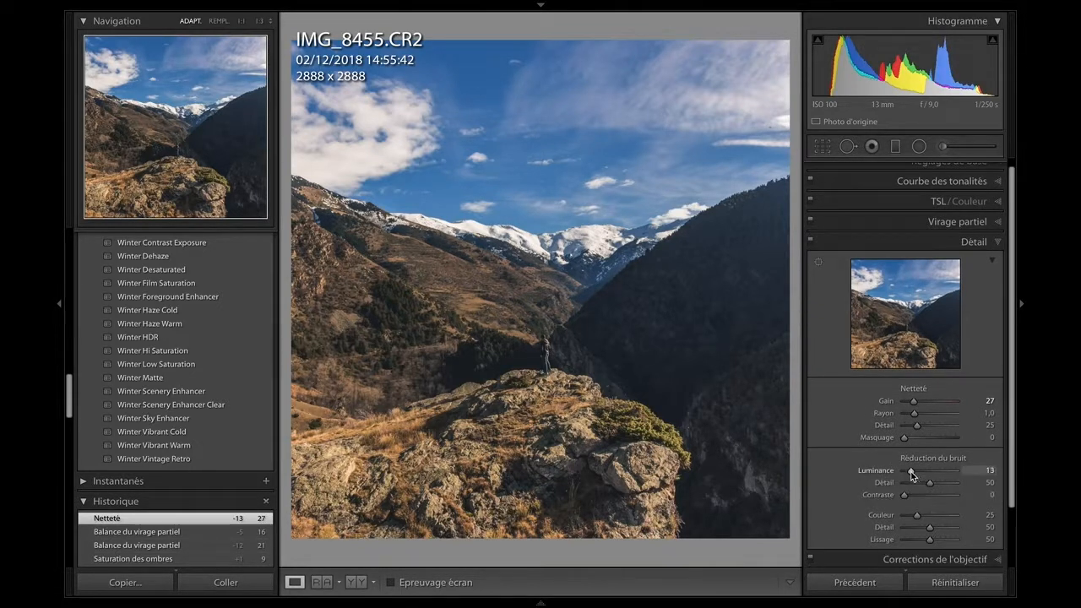
{"action": "left_click", "coordinate": [538, 325]}
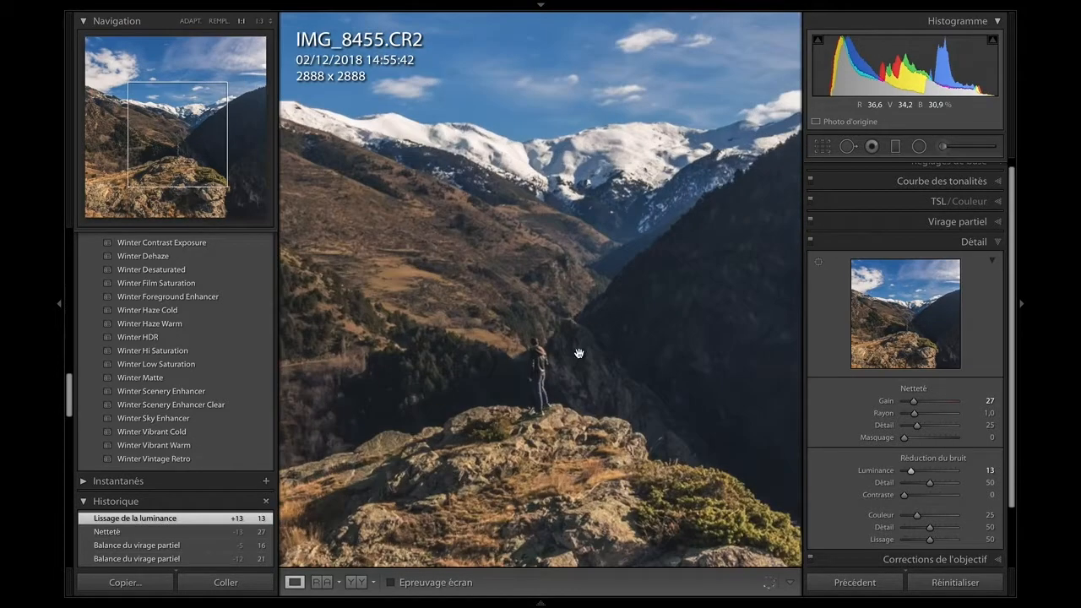
{"action": "left_click_drag", "start_coordinate": [911, 473], "coordinate": [984, 473]}
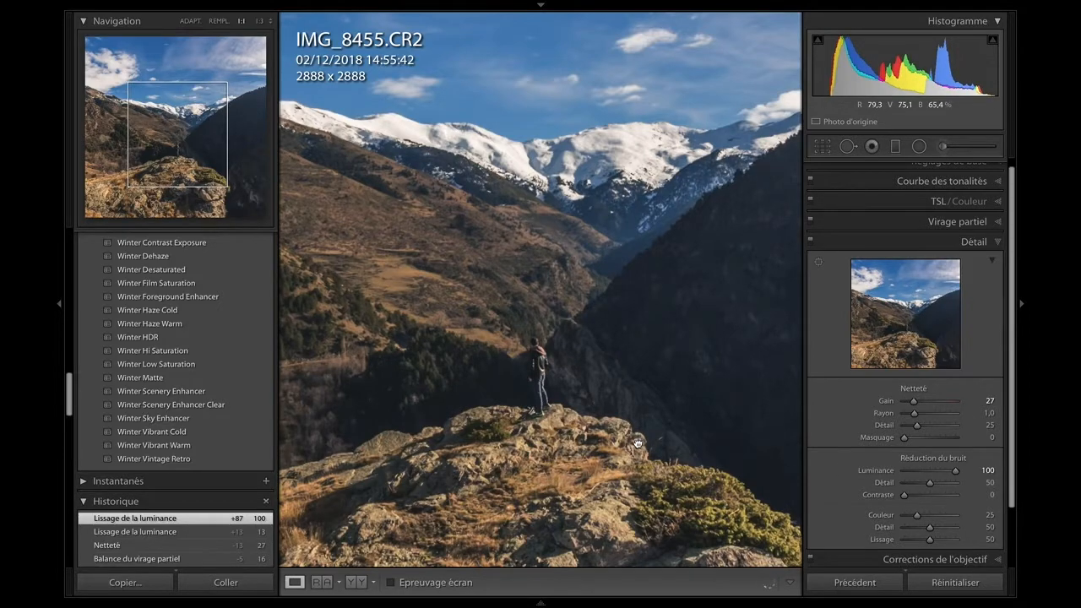
Examine the hiker, rocks and dark slope at 1:1 for the effect of the noise reduction, and return to the full view
{"action": "left_click", "coordinate": [598, 392]}
{"action": "left_click", "coordinate": [598, 392]}
{"action": "left_click", "coordinate": [547, 333]}
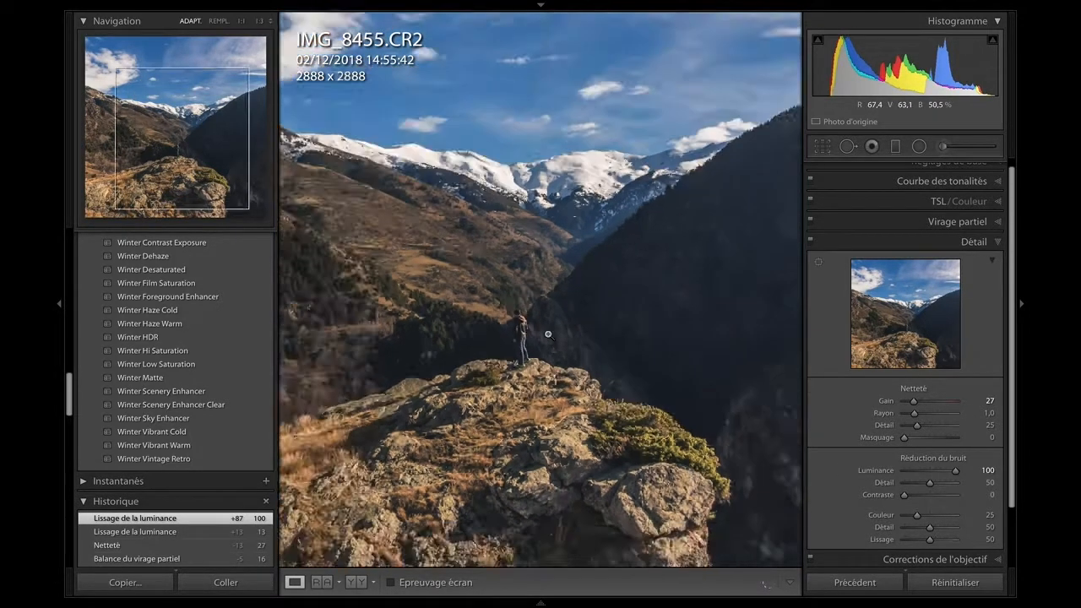
{"action": "left_click", "coordinate": [645, 371]}
{"action": "left_click_drag", "start_coordinate": [534, 388], "coordinate": [569, 363]}
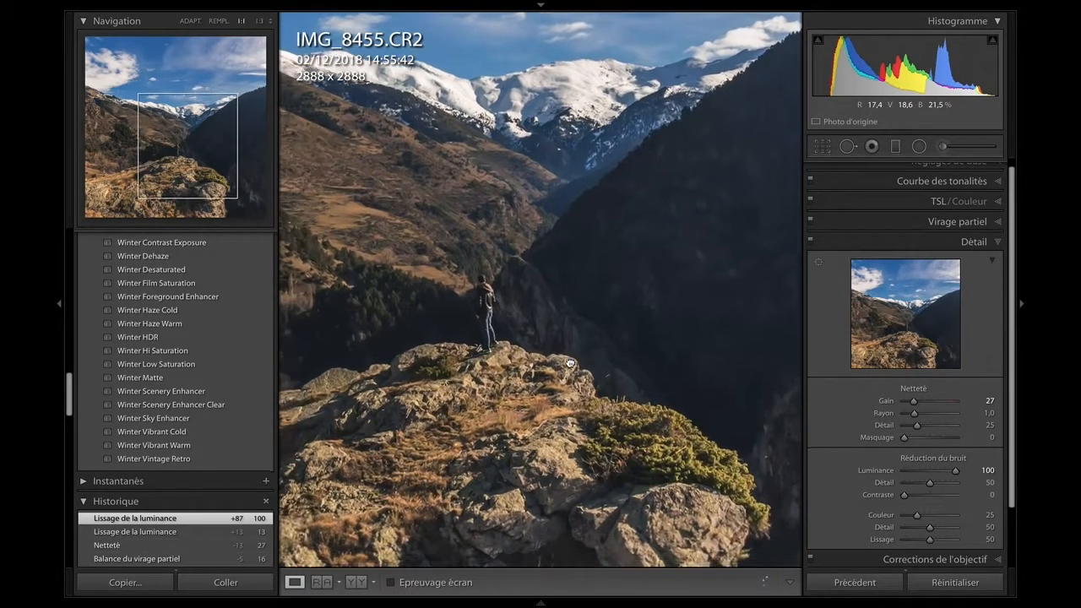
{"action": "left_click", "coordinate": [687, 436]}
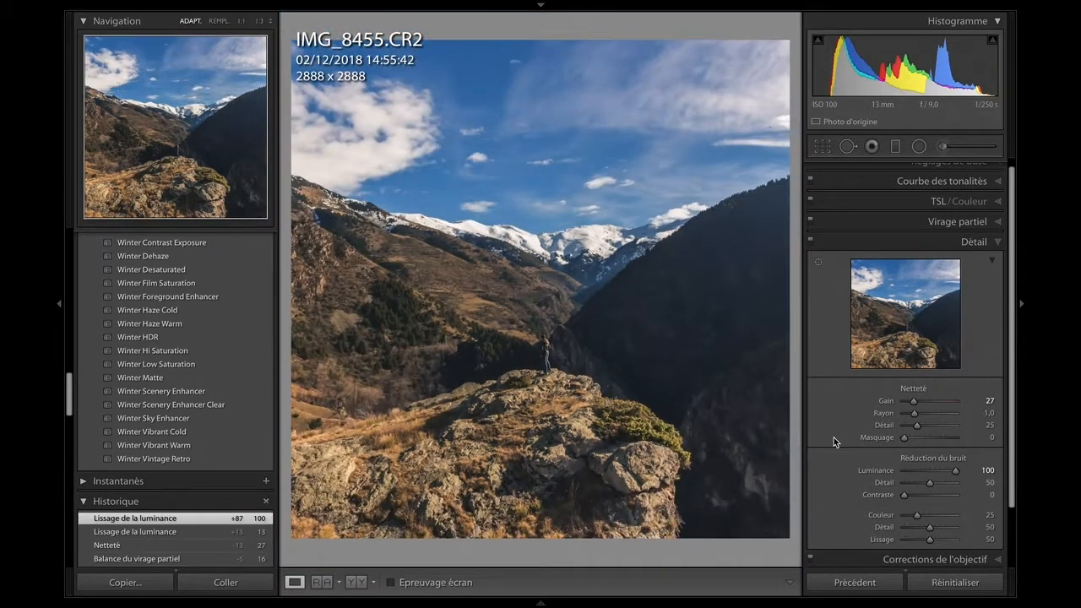
Set the luminance noise reduction to 13 and the colour noise reduction to 100
{"action": "left_click", "coordinate": [908, 470]}
{"action": "left_click", "coordinate": [912, 470]}
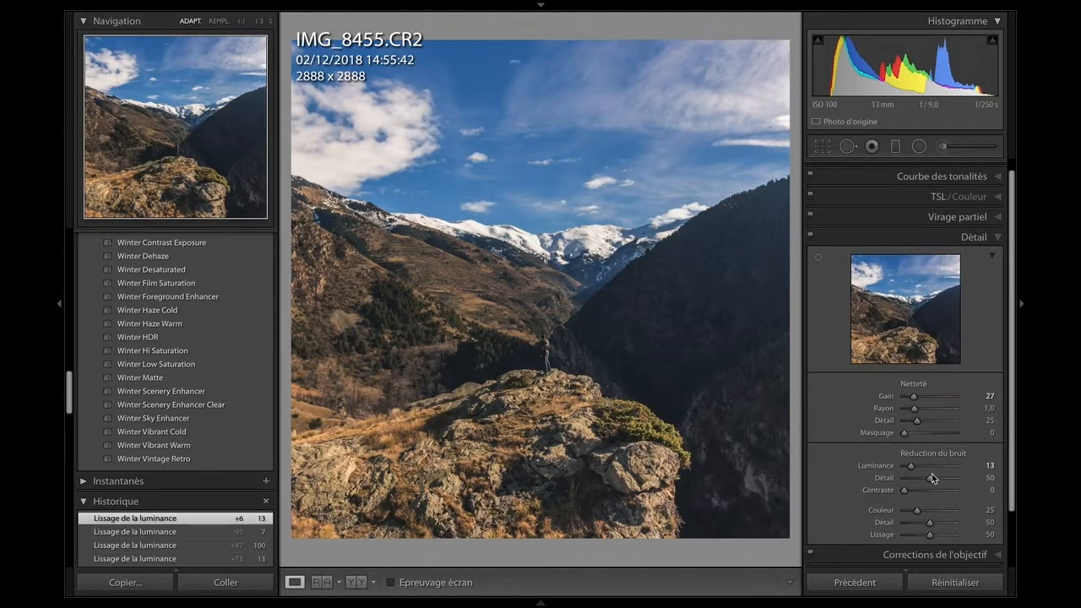
{"action": "left_click", "coordinate": [955, 510]}
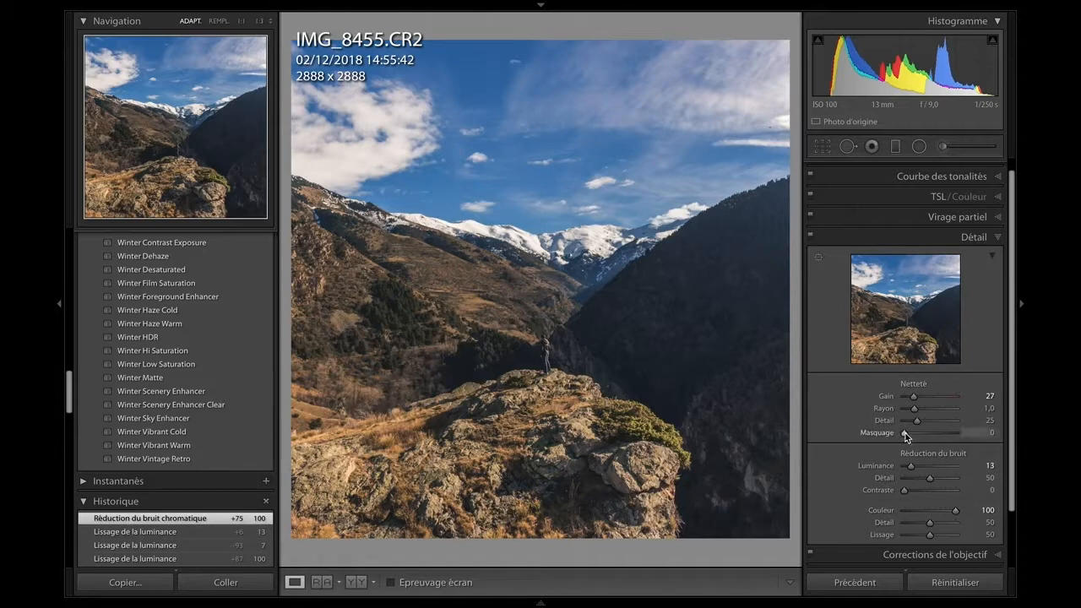
Set the sharpening masking to 18 and close the detail settings
{"action": "left_click_drag", "start_coordinate": [908, 435], "coordinate": [916, 433]}
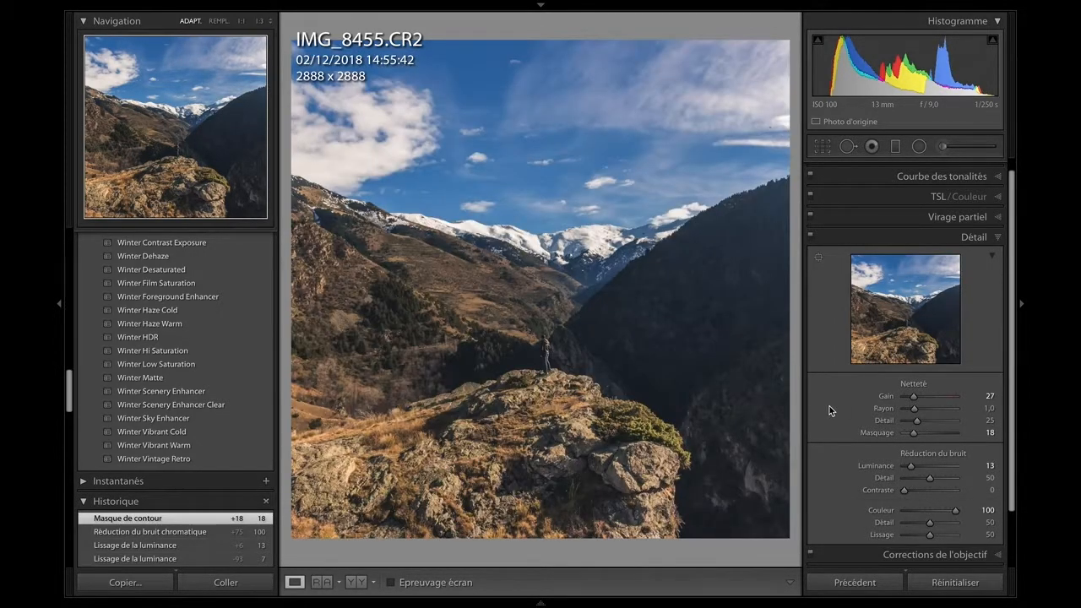
{"action": "scroll", "coordinate": [857, 440], "scroll_direction": "down", "scroll_amount": 2}
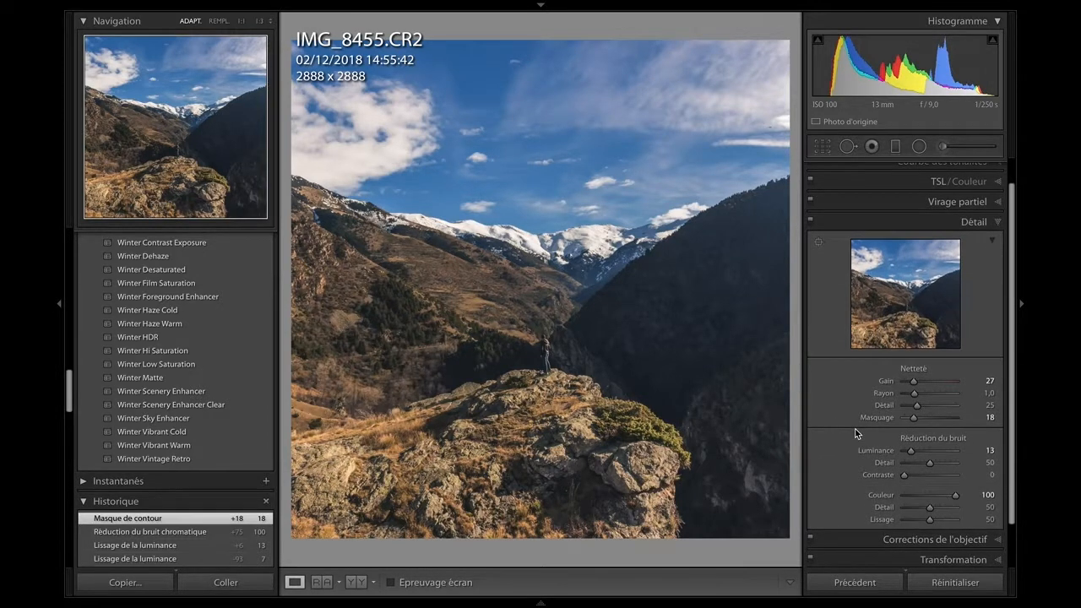
{"action": "scroll", "coordinate": [856, 439], "scroll_direction": "up", "scroll_amount": 2}
{"action": "left_click", "coordinate": [856, 240]}
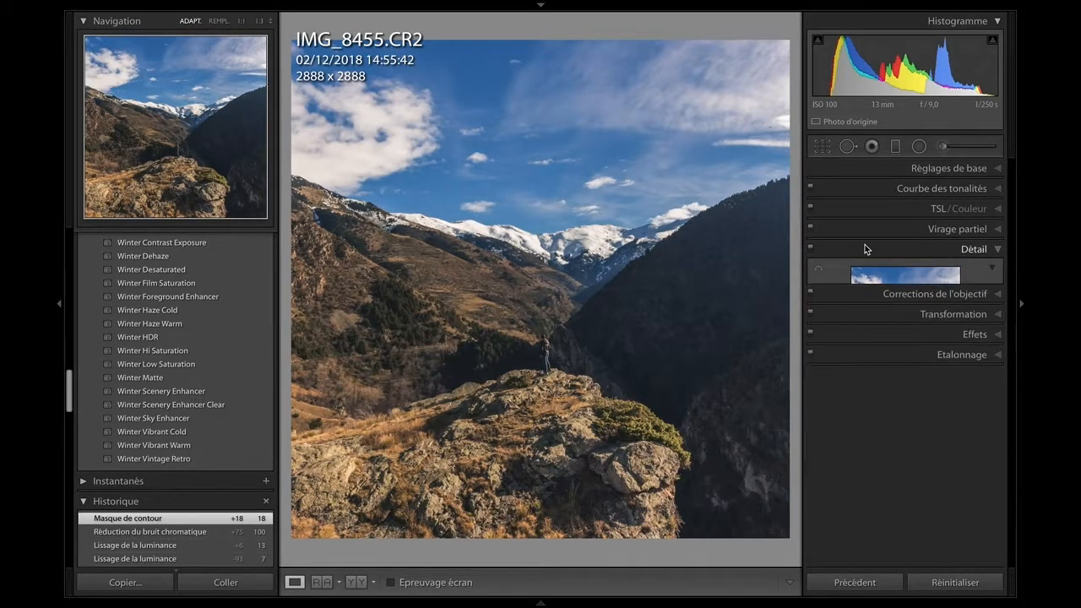
Add a post-crop vignette, testing an amount of -100 and settling on -7
{"action": "left_click", "coordinate": [869, 309]}
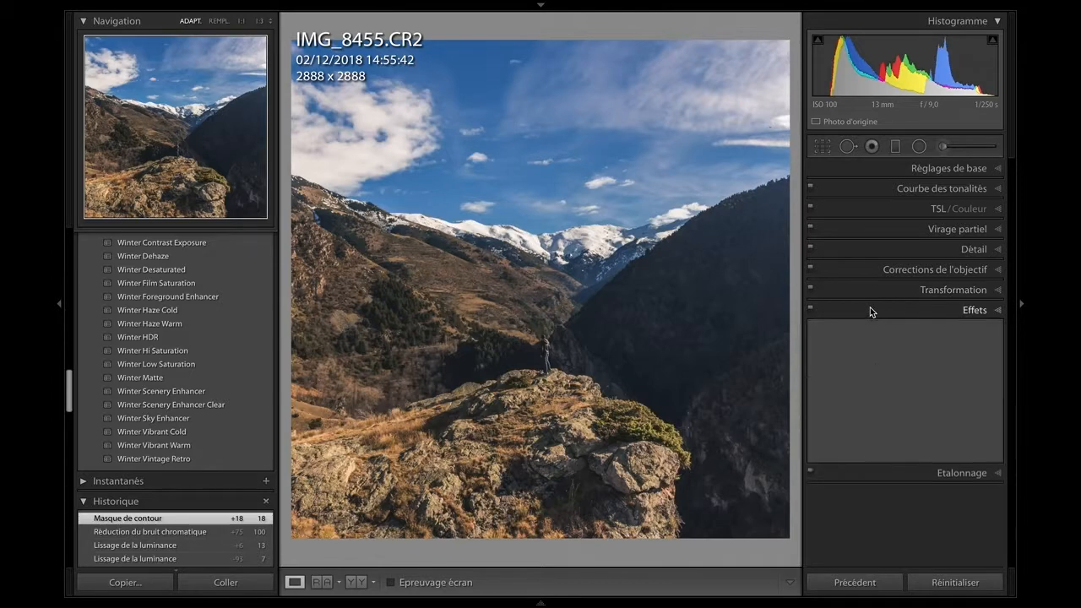
{"action": "left_click_drag", "start_coordinate": [918, 355], "coordinate": [900, 355]}
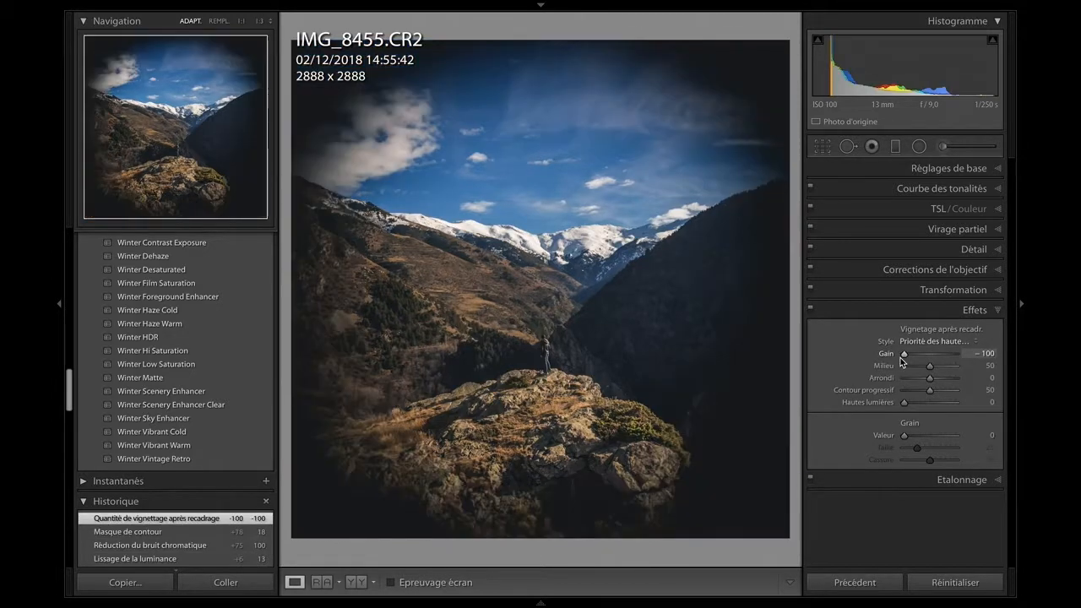
{"action": "left_click", "coordinate": [930, 353]}
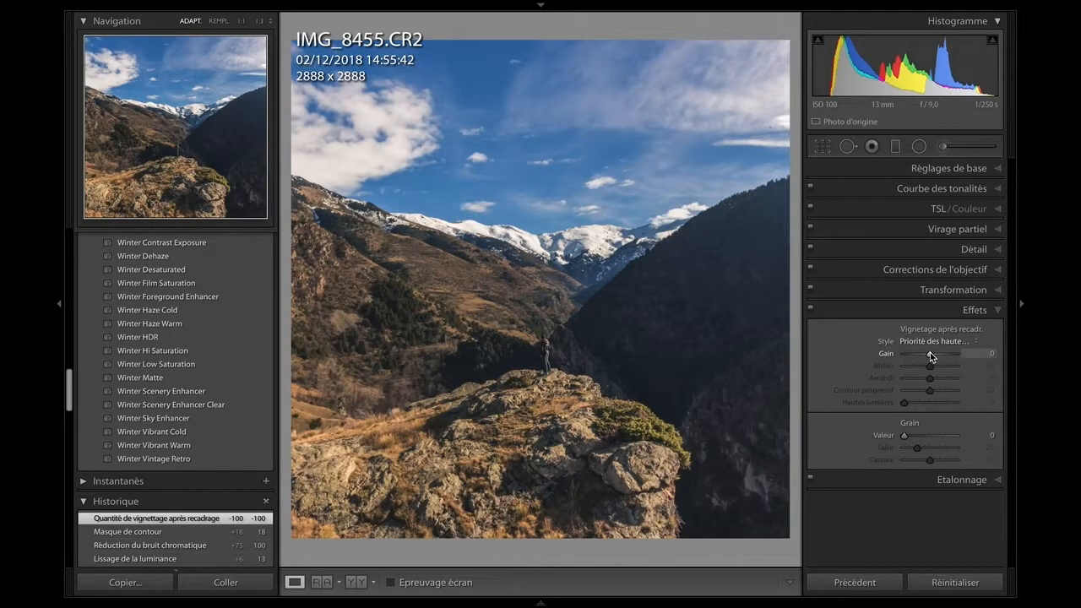
{"action": "left_click_drag", "start_coordinate": [930, 353], "coordinate": [928, 353]}
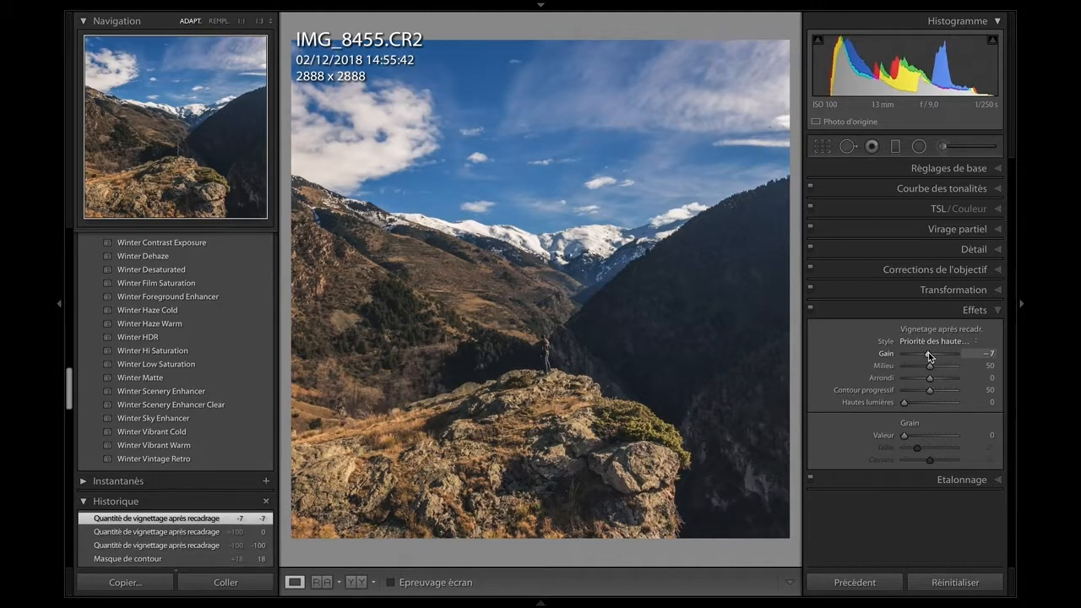
{"action": "left_click", "coordinate": [943, 314]}
Try a camera calibration with the red primary hue at +100 and the blue primary hue at -100
{"action": "left_click", "coordinate": [937, 332]}
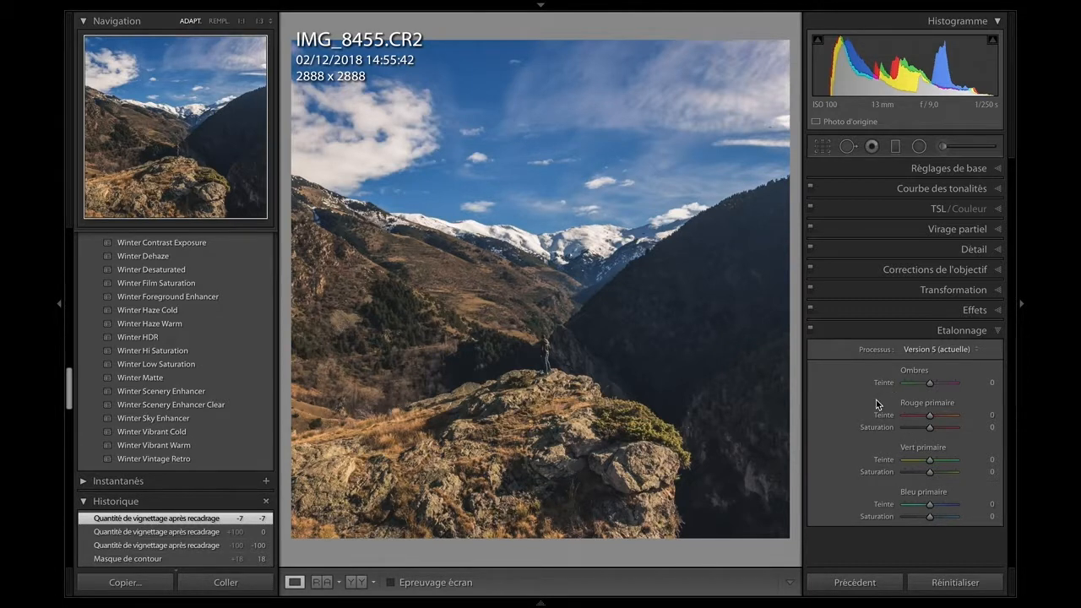
{"action": "left_click_drag", "start_coordinate": [930, 415], "coordinate": [960, 419]}
{"action": "left_click_drag", "start_coordinate": [930, 504], "coordinate": [891, 505]}
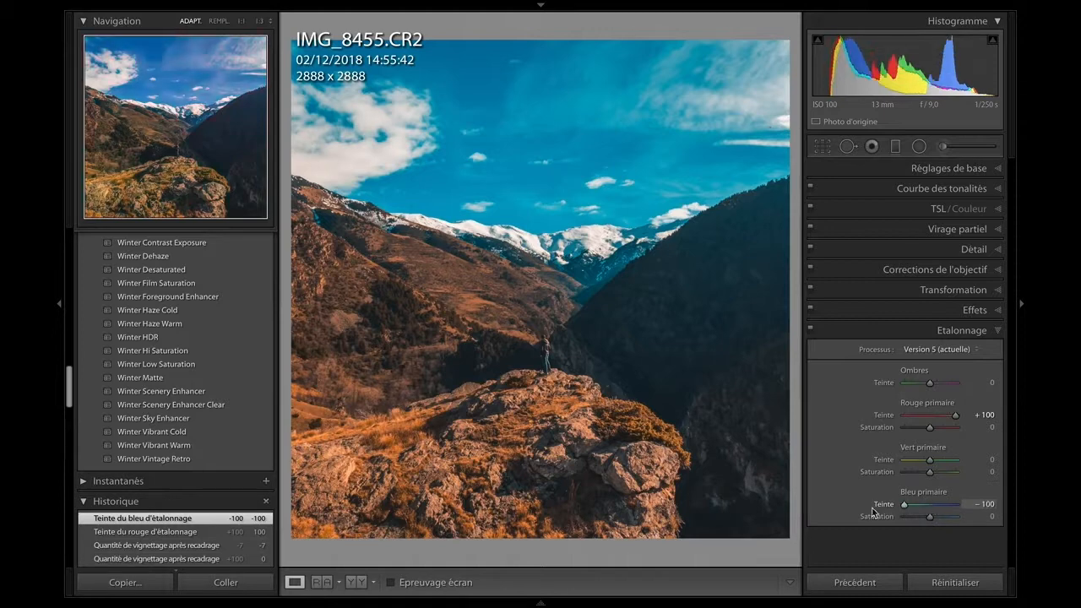
{"action": "left_click_drag", "start_coordinate": [873, 507], "coordinate": [861, 508]}
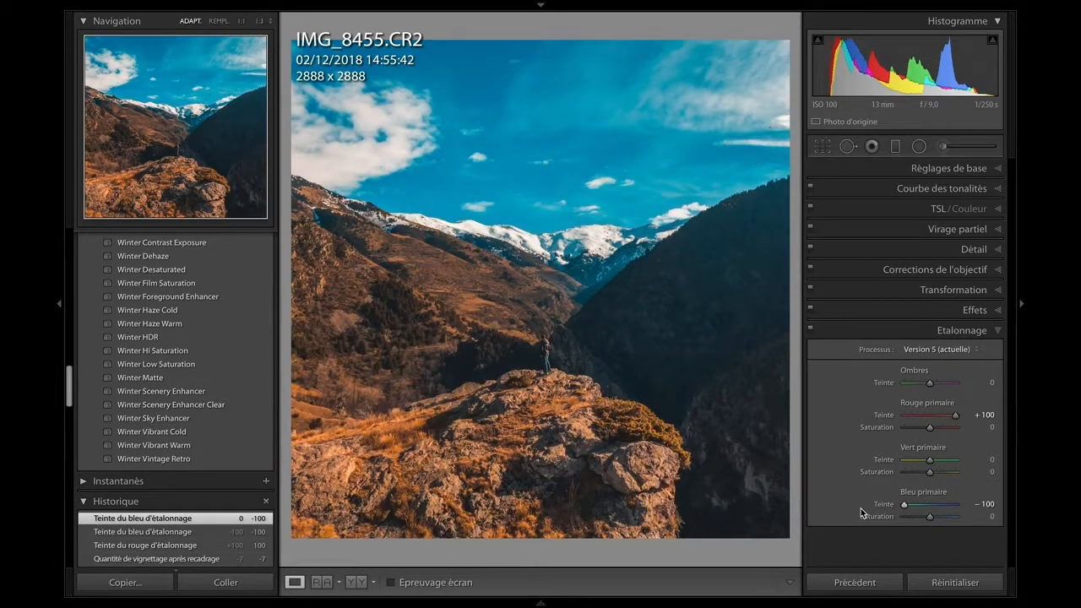
Set the calibration's blue primary hue to -19 and its red primary hue to +15, and close the calibration settings
{"action": "left_click_drag", "start_coordinate": [903, 504], "coordinate": [928, 507]}
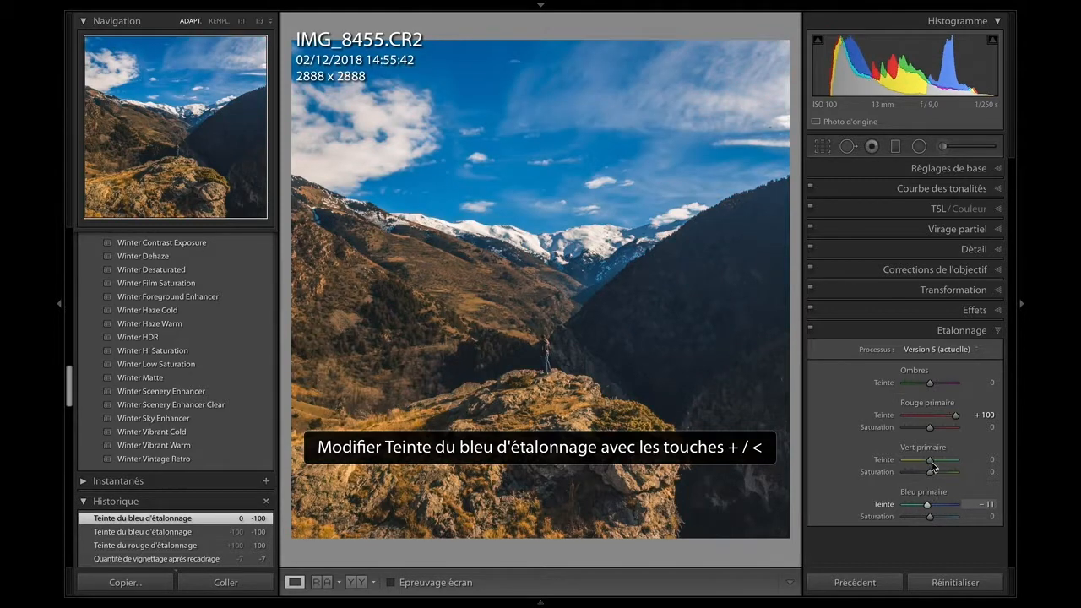
{"action": "left_click_drag", "start_coordinate": [935, 420], "coordinate": [935, 417]}
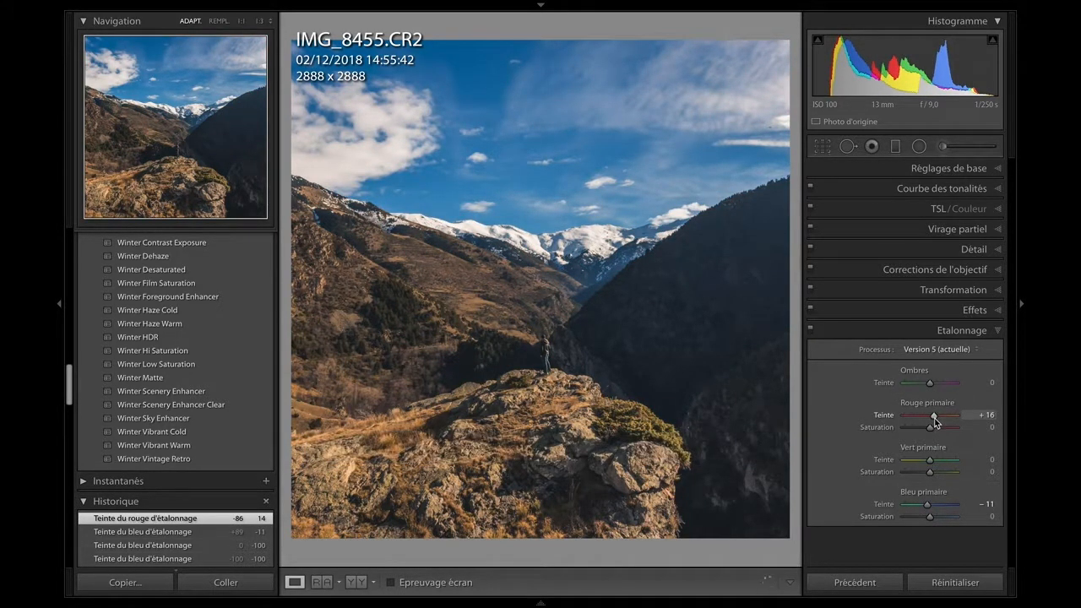
{"action": "left_click", "coordinate": [928, 505]}
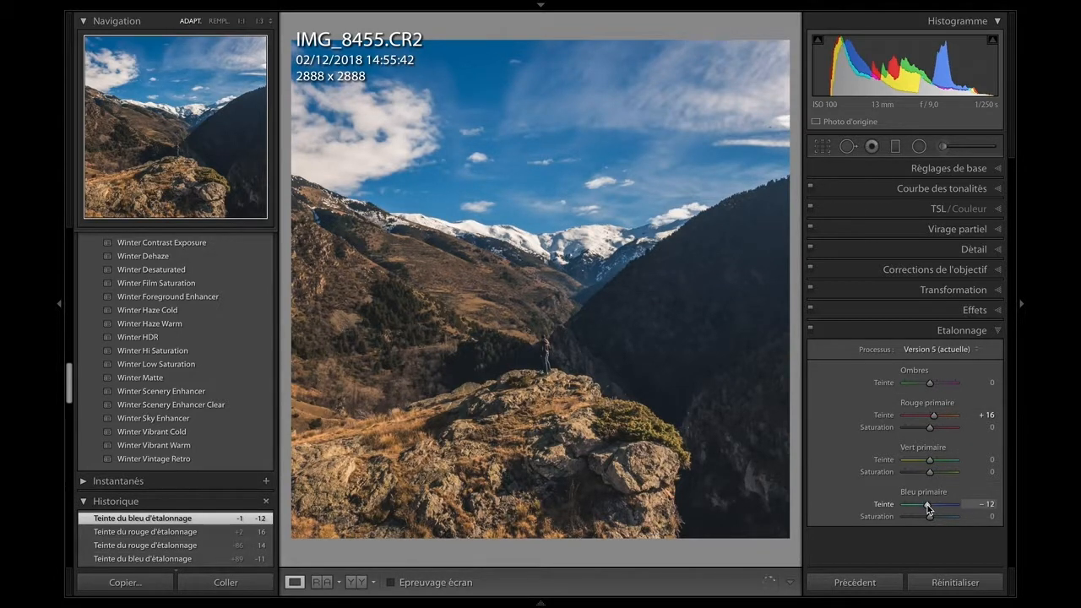
{"action": "left_click_drag", "start_coordinate": [926, 505], "coordinate": [925, 505]}
{"action": "left_click_drag", "start_coordinate": [934, 416], "coordinate": [939, 419]}
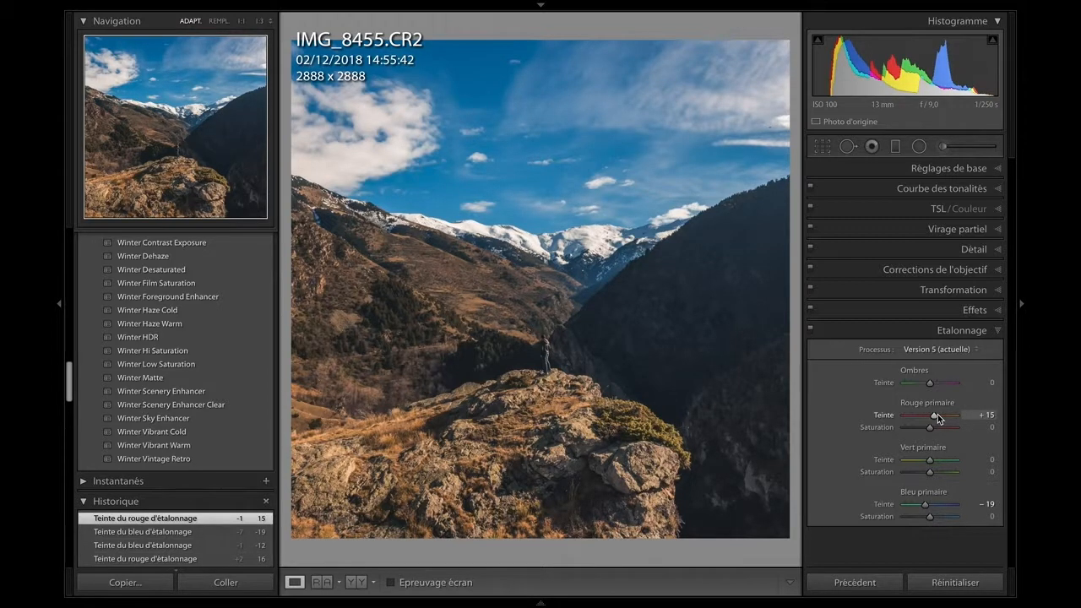
{"action": "left_click", "coordinate": [898, 331]}
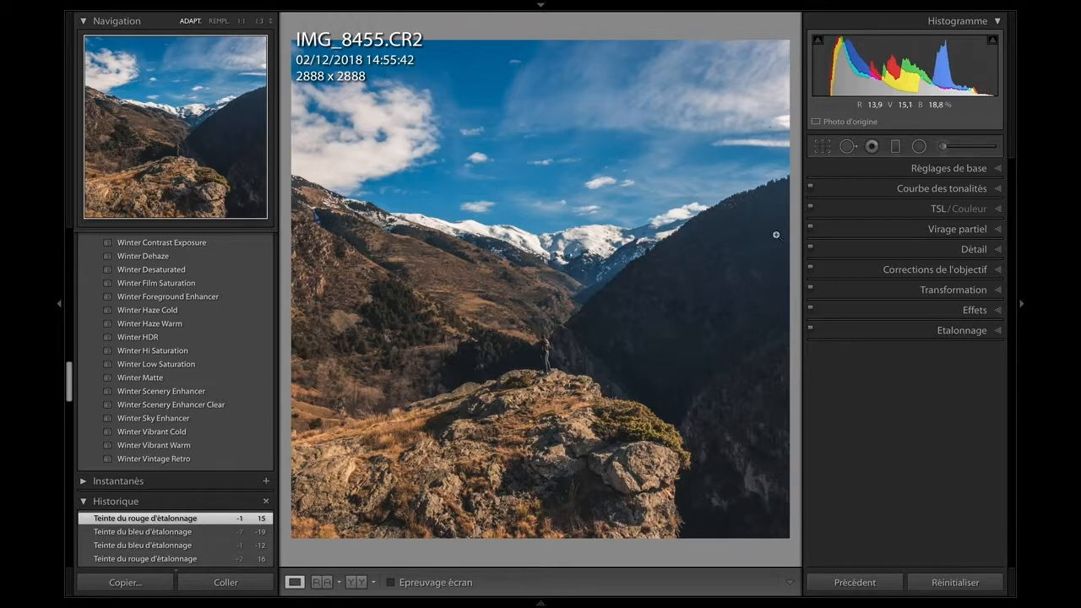
Review the basic adjustments and compare the photo before and after side by side, returning to the single view
{"action": "left_click", "coordinate": [861, 171]}
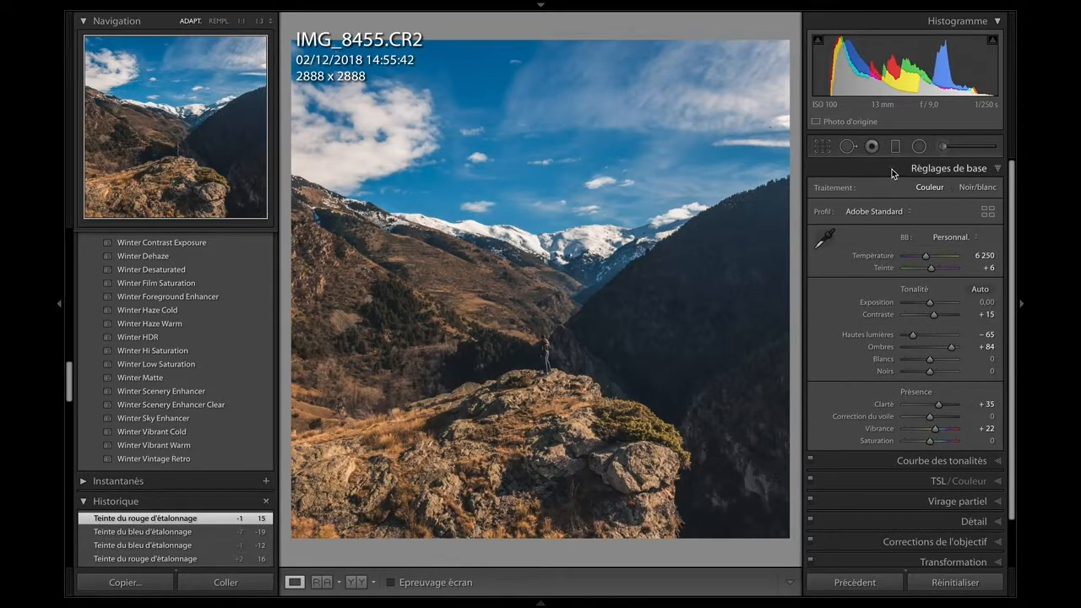
{"action": "left_click", "coordinate": [856, 174]}
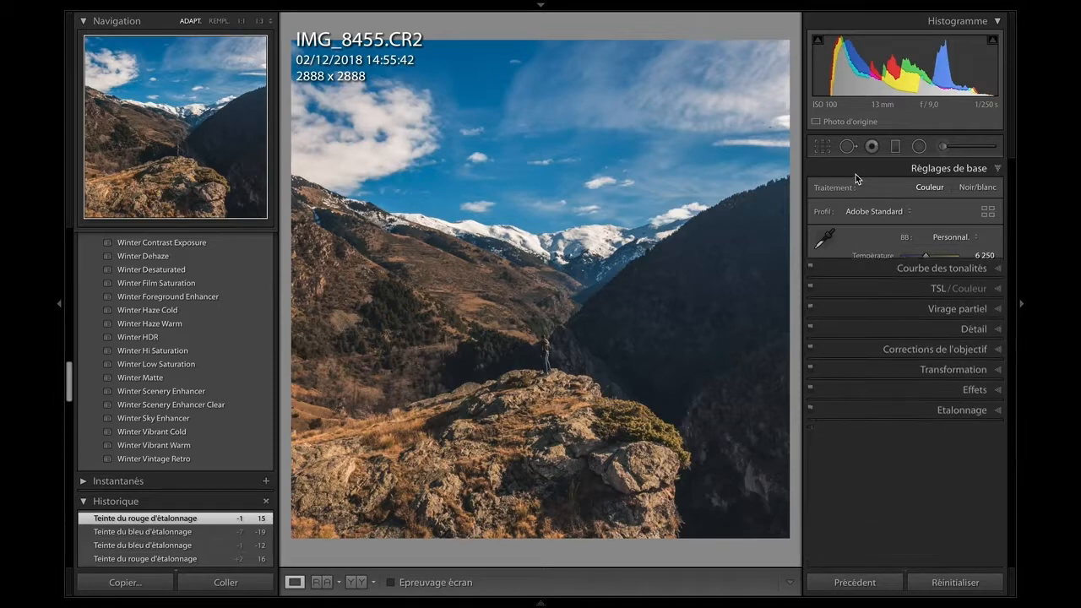
{"action": "key", "text": "y"}
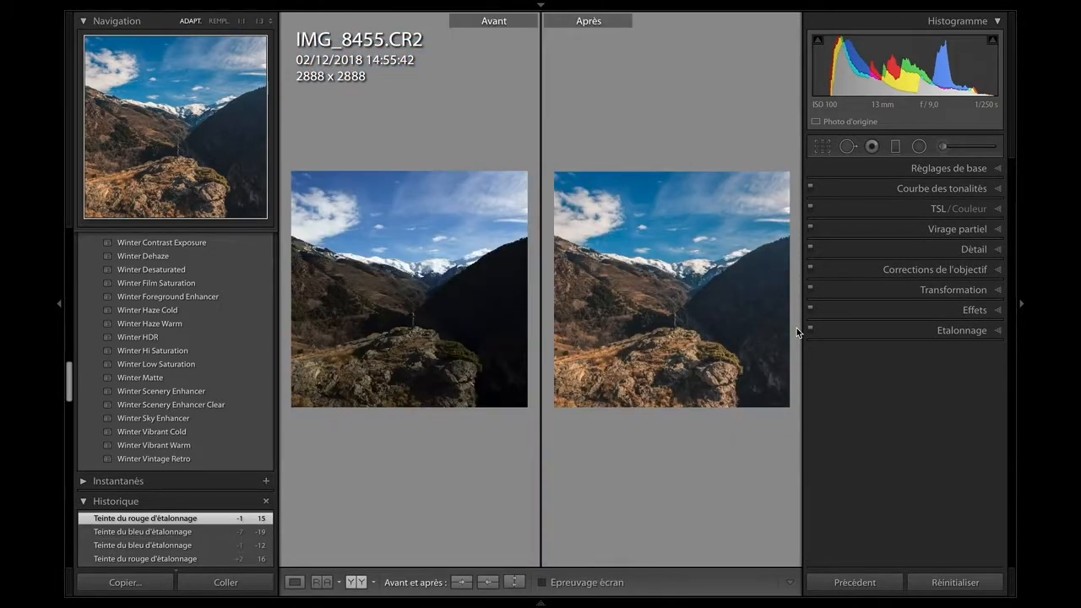
{"action": "key", "text": "y"}
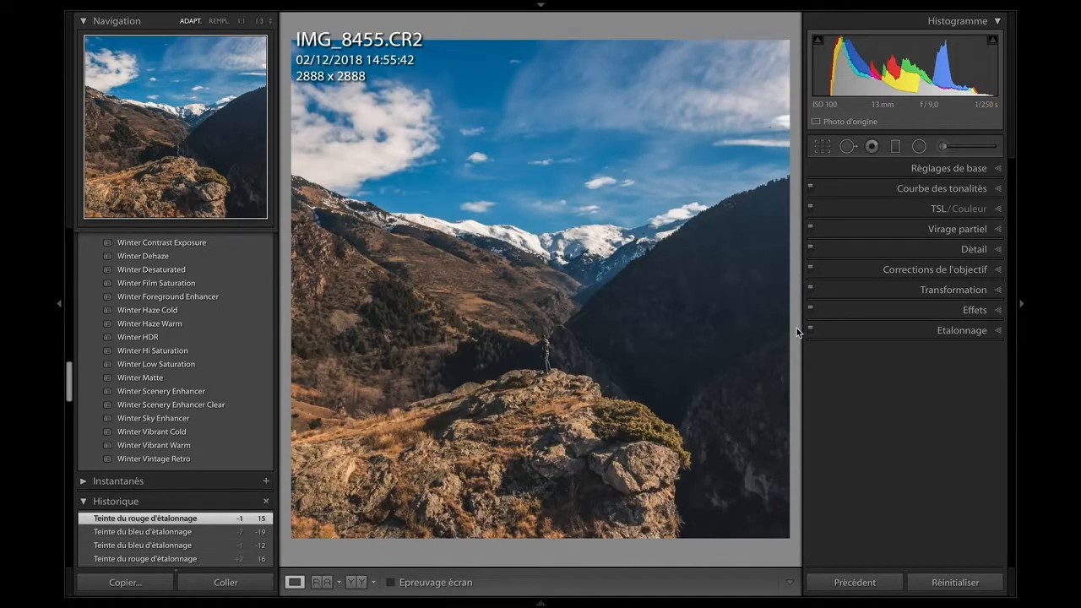